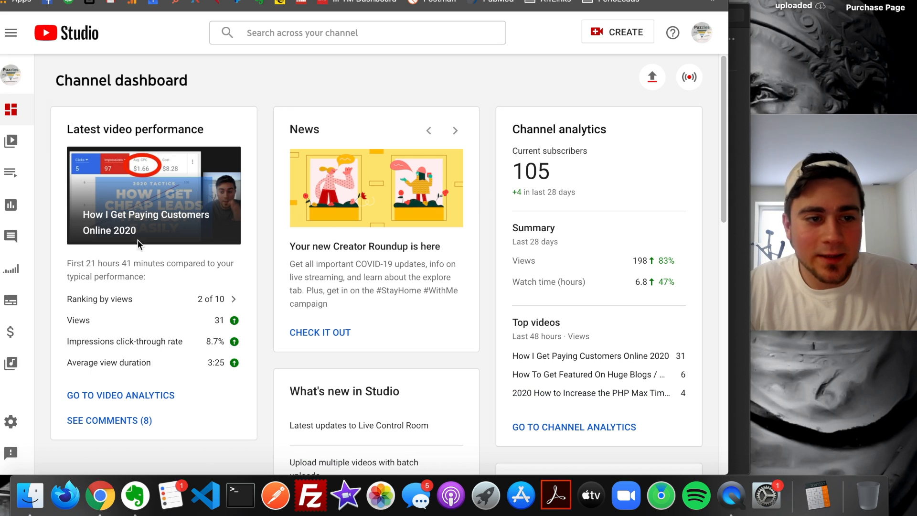
Open the channel's analytics overview and look over its statistics
click(14, 206)
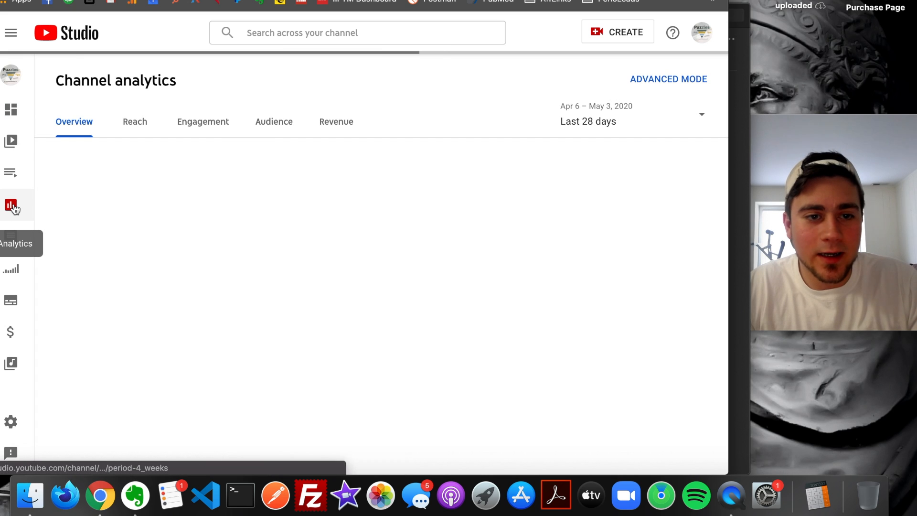
scroll(440, 406, down, 1)
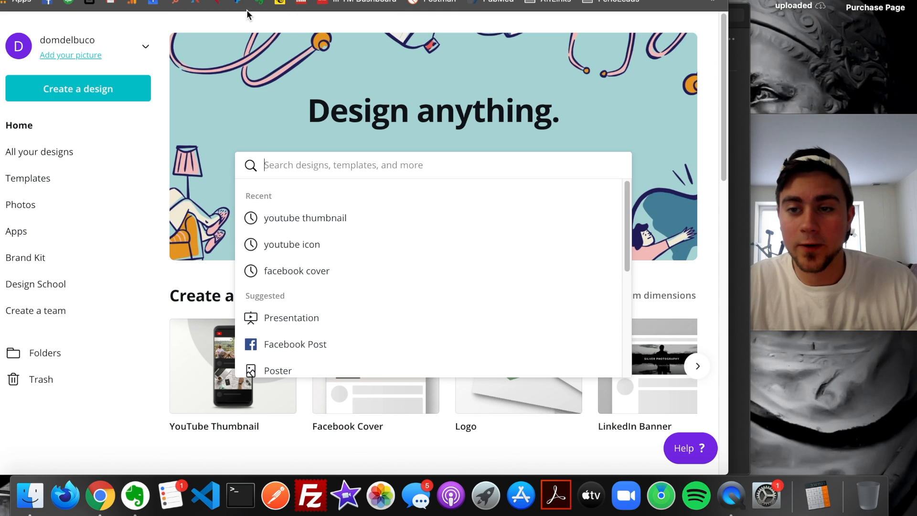
Switch to Canva, browse the logo templates and open the dark blue "Absolute Fashion" template for editing
click(434, 60)
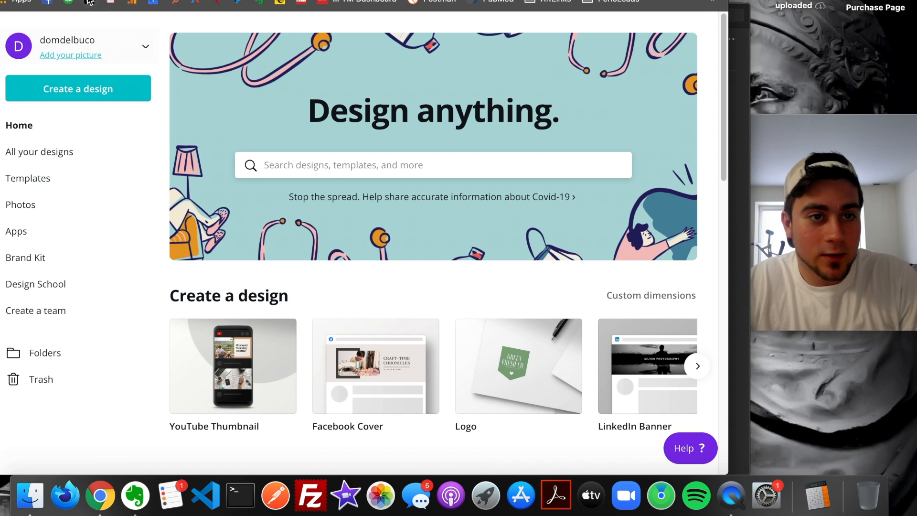
click(505, 371)
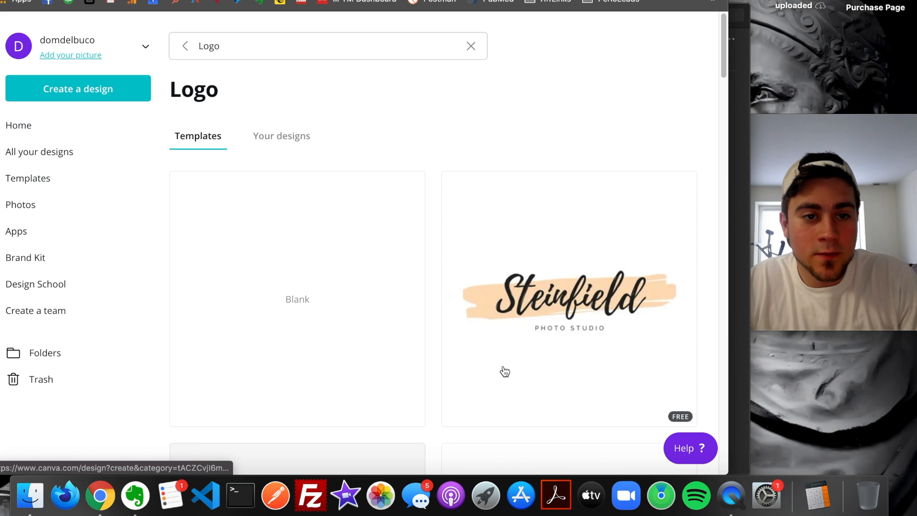
scroll(446, 207, down, 3)
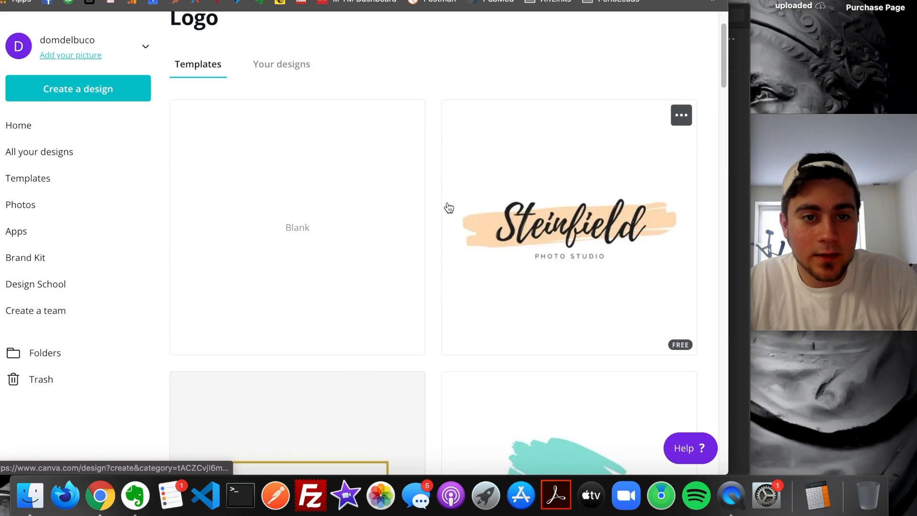
scroll(469, 177, down, 5)
scroll(461, 189, down, 5)
scroll(462, 190, down, 20)
scroll(464, 200, down, 5)
scroll(462, 196, up, 6)
scroll(460, 194, down, 12)
scroll(461, 199, up, 2)
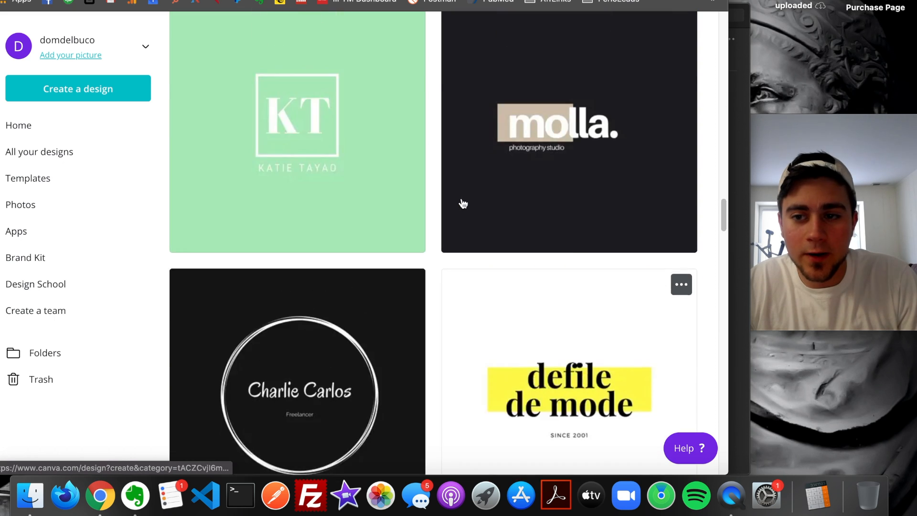
scroll(463, 204, up, 6)
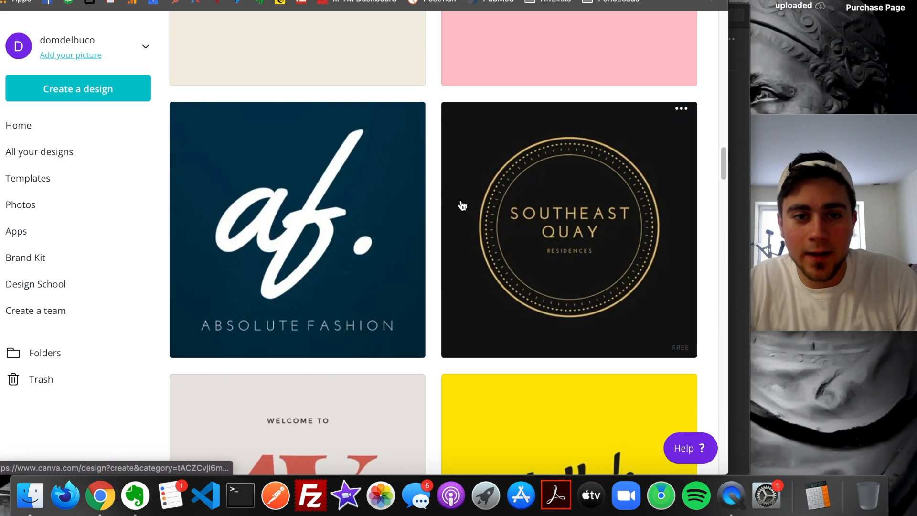
click(374, 233)
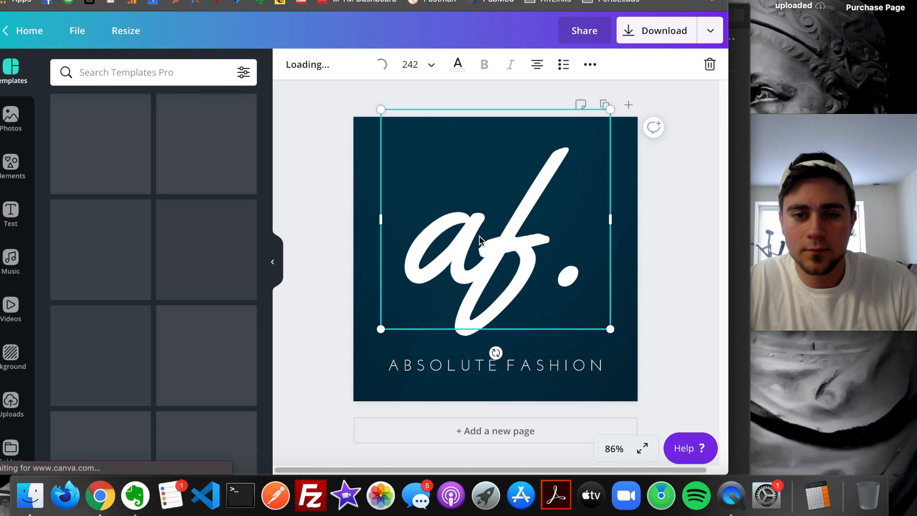
Replace the large "af." lettering in the logo with "ppt"
double_click(480, 239)
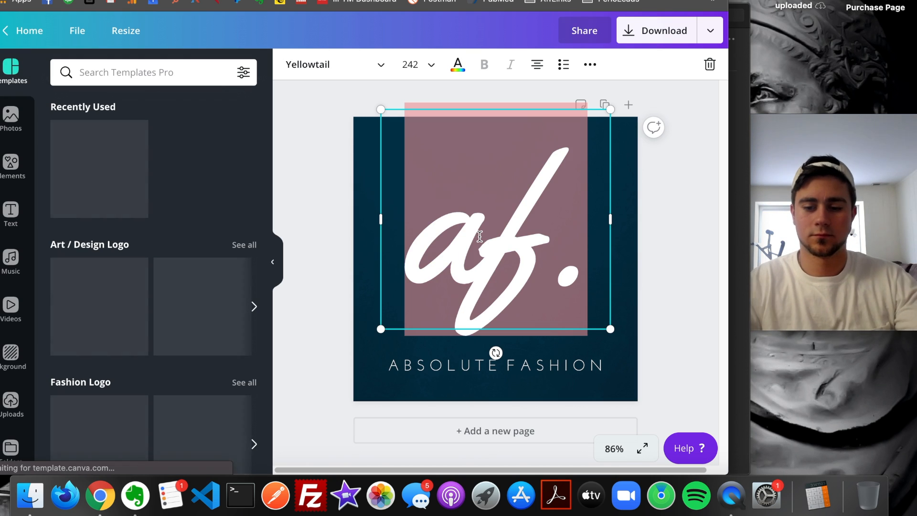
key(BackSpace)
text(ptb)
key(BackSpace)
key(BackSpace)
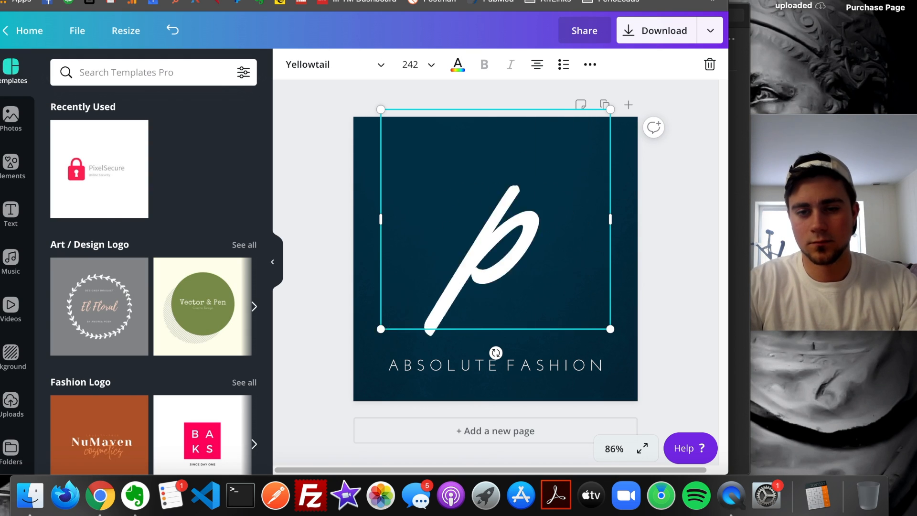
text(pt)
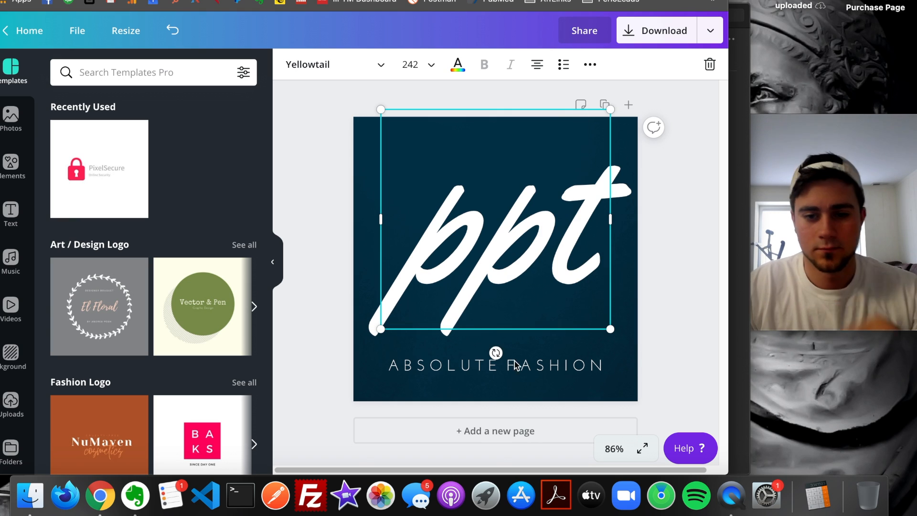
Replace the "ABSOLUTE FASHION" tagline with "PUZZLES PRO TIPS"
click(537, 365)
click(539, 363)
text(PUZZLES PRO TIPS)
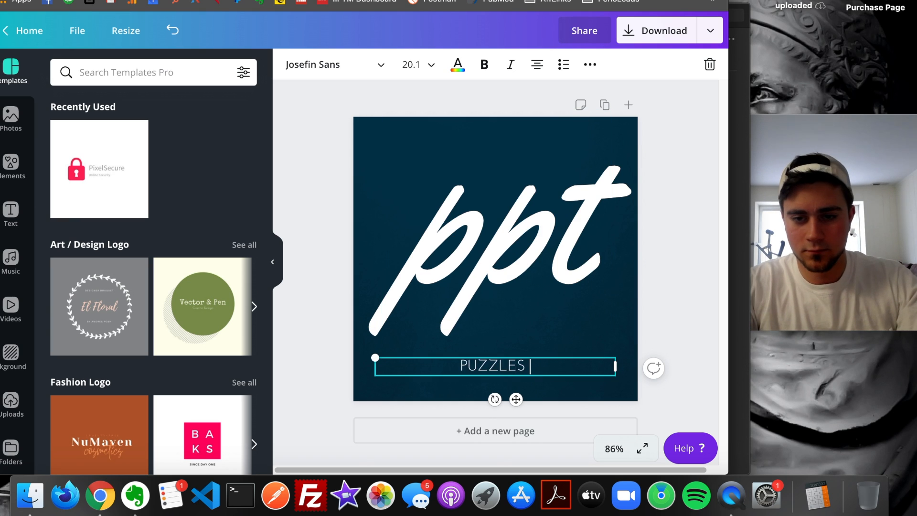
Reposition the "ppt" lettering slightly lower and move the tagline up and right, just beneath the letter t
click(693, 230)
drag(571, 243, 565, 255)
click(649, 239)
drag(538, 365, 573, 333)
click(676, 284)
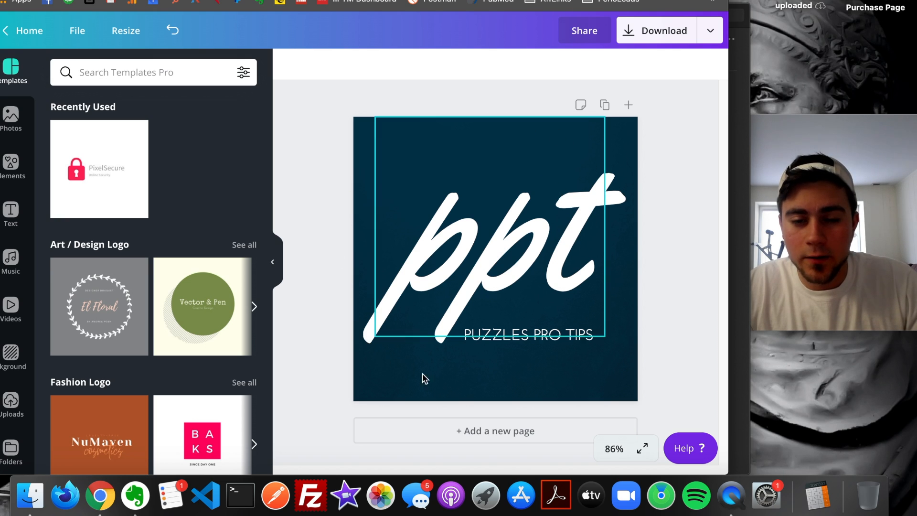
Shrink the "ppt" lettering to fit inside the logo and nudge the tagline beside the second p's tail
click(568, 230)
drag(605, 336, 556, 311)
click(672, 282)
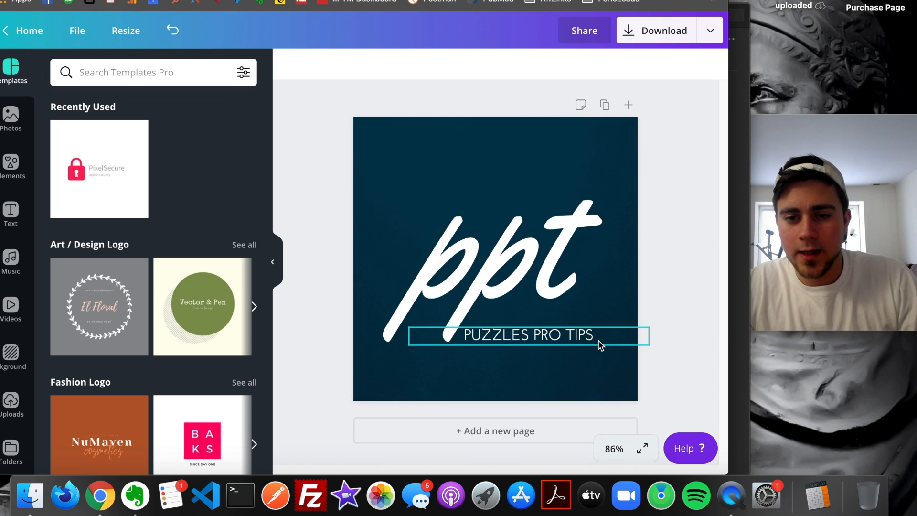
drag(600, 344, 599, 340)
click(673, 299)
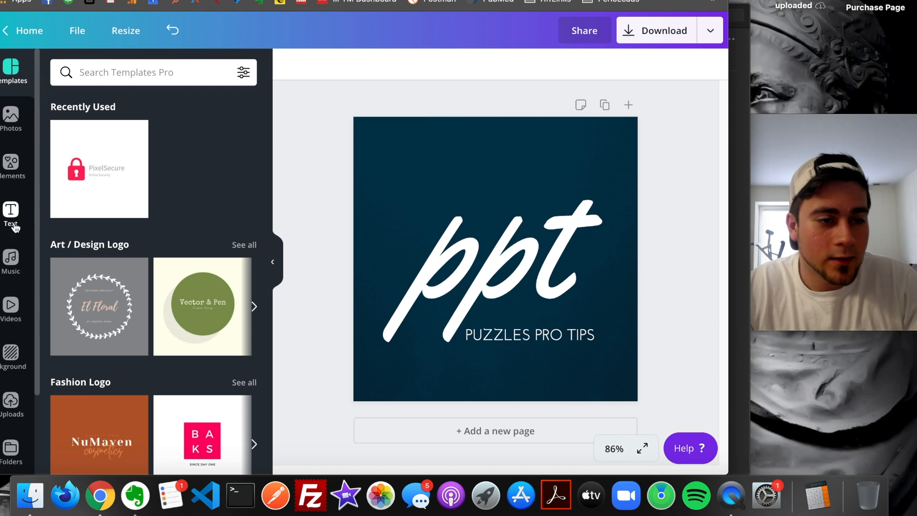
Try the night city, blue mountain and red cliff landscape images as the logo's background
click(11, 120)
click(10, 354)
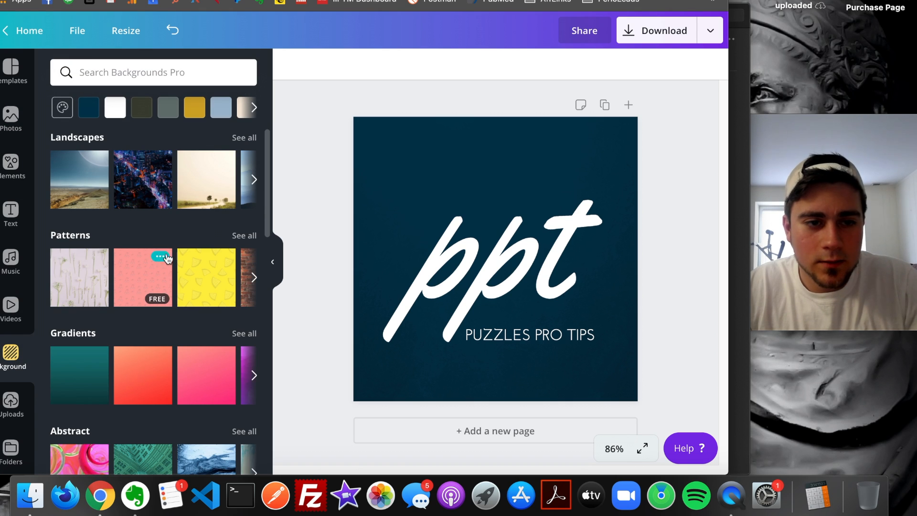
click(150, 190)
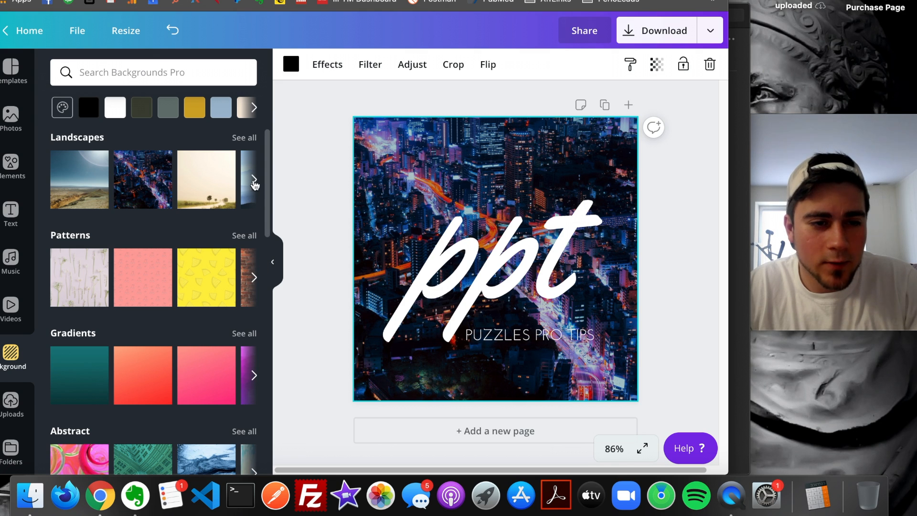
click(253, 180)
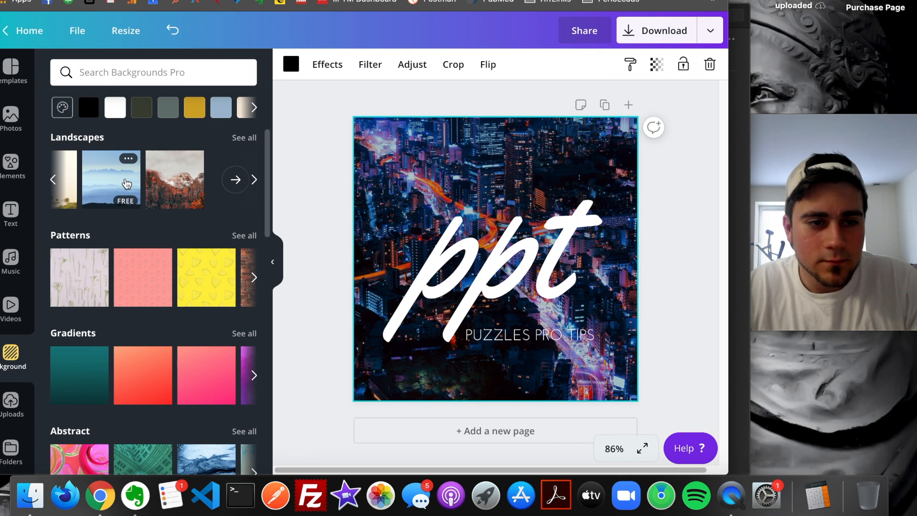
click(126, 183)
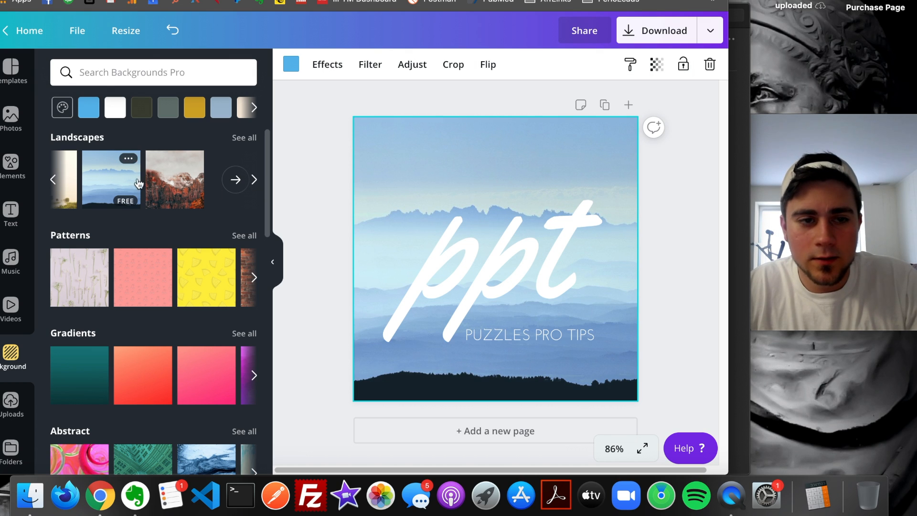
click(165, 183)
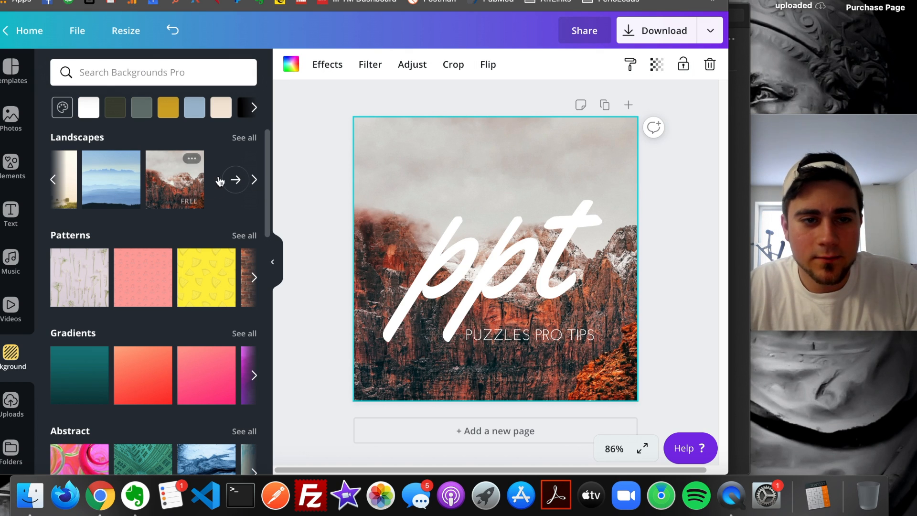
Browse the full Landscapes collection and set the pink-sky mountain image as the logo's background
click(235, 180)
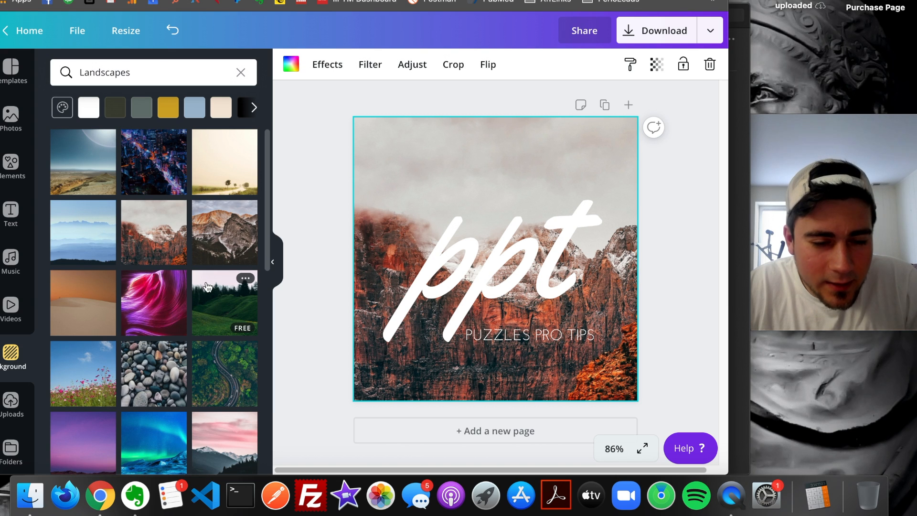
scroll(215, 287, down, 3)
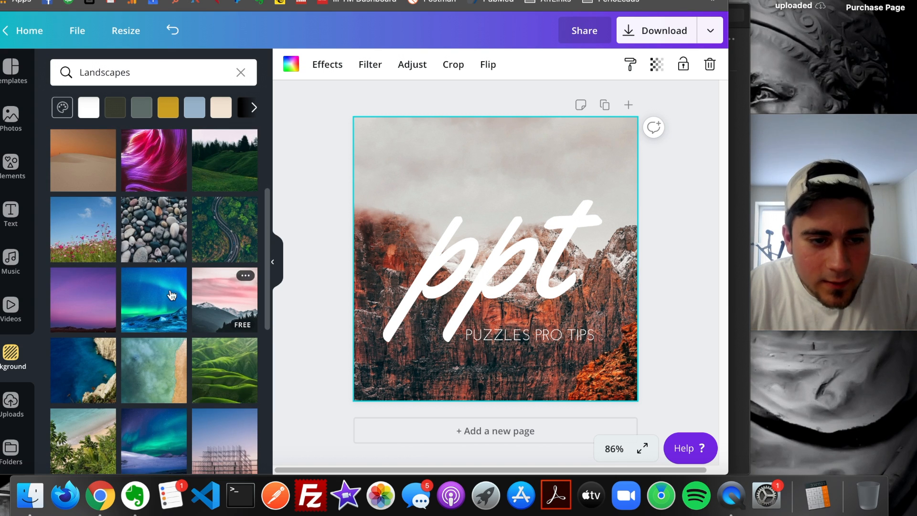
scroll(182, 287, down, 1)
click(164, 268)
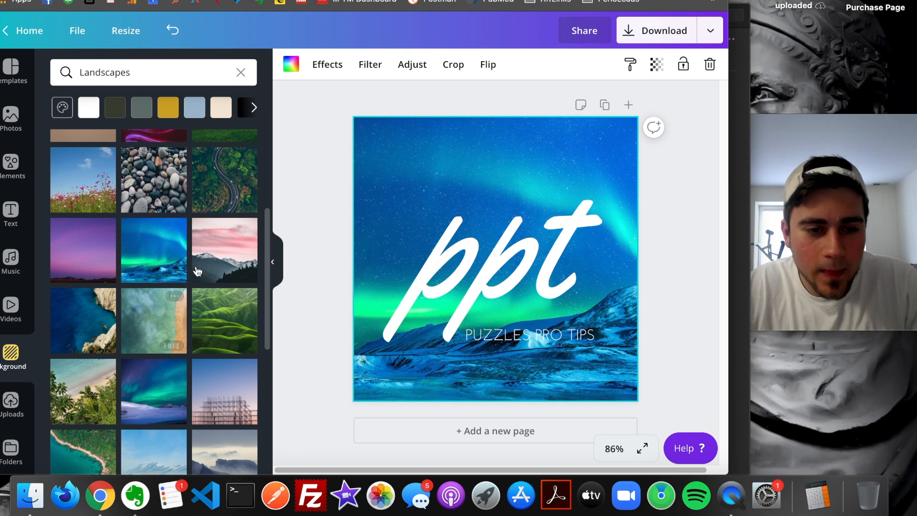
click(222, 262)
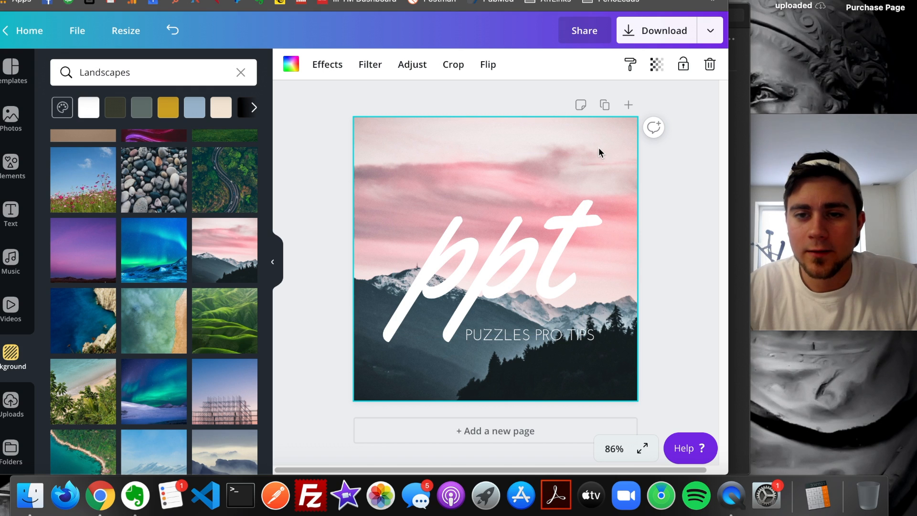
Set the background image's transparency to 59
click(656, 64)
drag(620, 99, 611, 102)
mouse_move(600, 107)
mouse_down()
mouse_move(560, 107)
mouse_move(585, 109)
mouse_up()
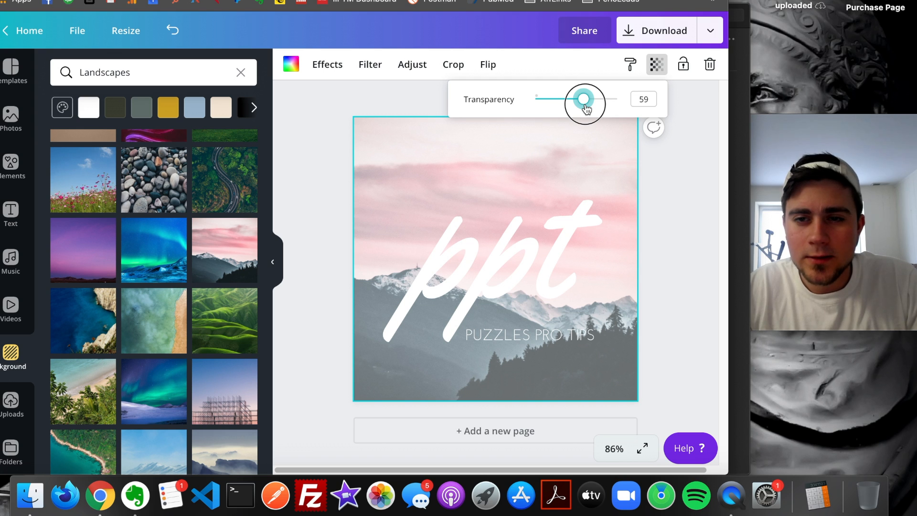
double_click(389, 145)
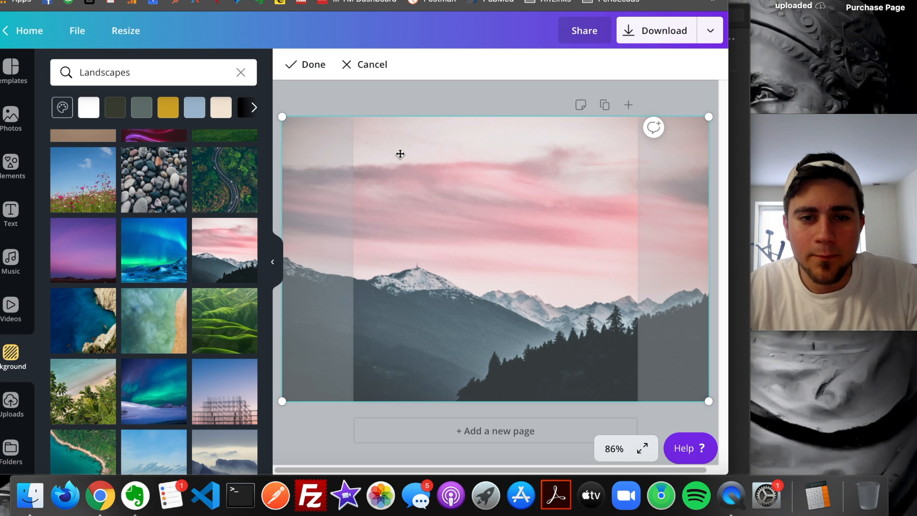
click(330, 96)
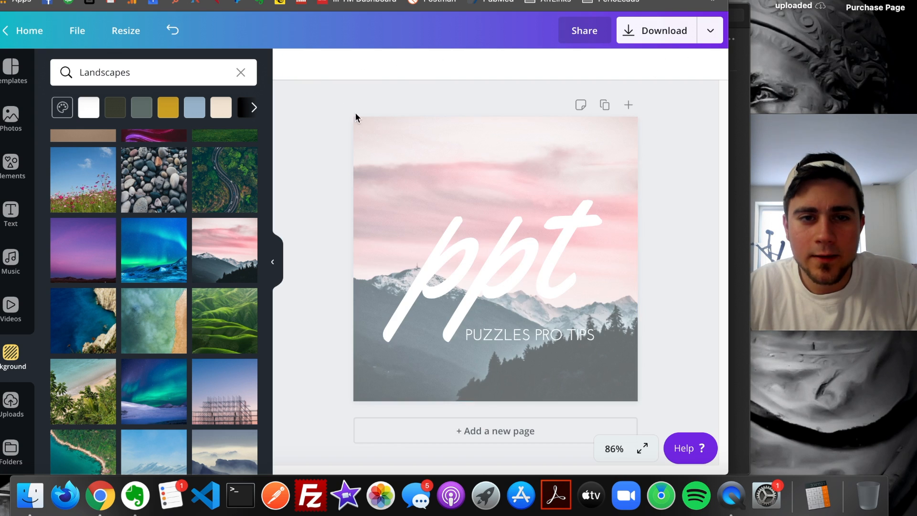
Set the color behind the background image to the darkest olive-grey brand color
click(381, 139)
click(292, 67)
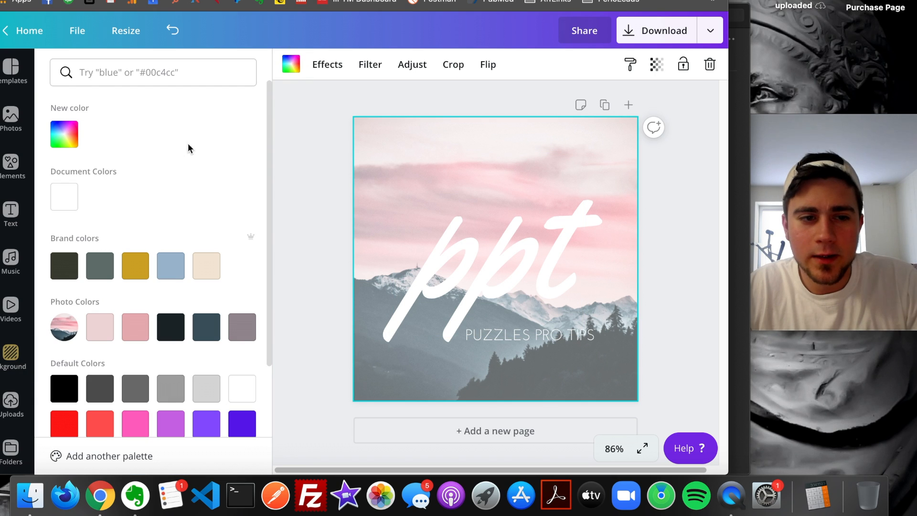
click(65, 270)
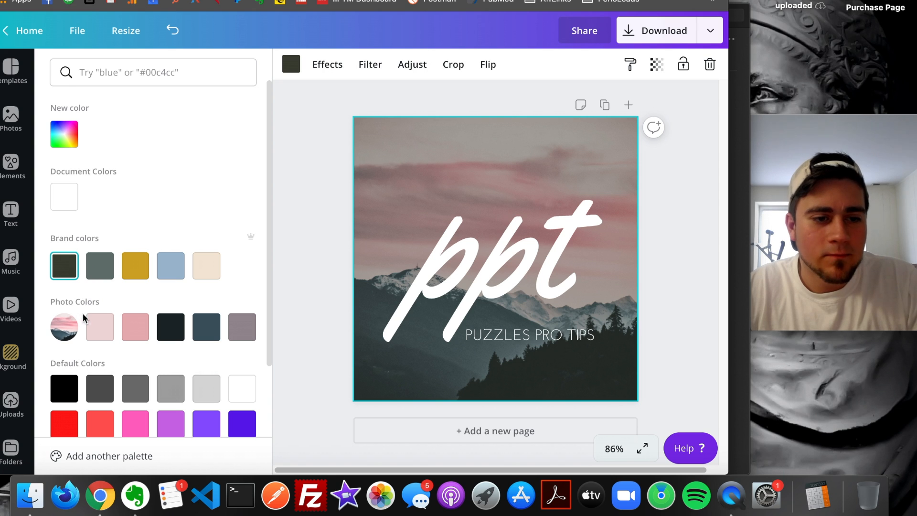
click(670, 204)
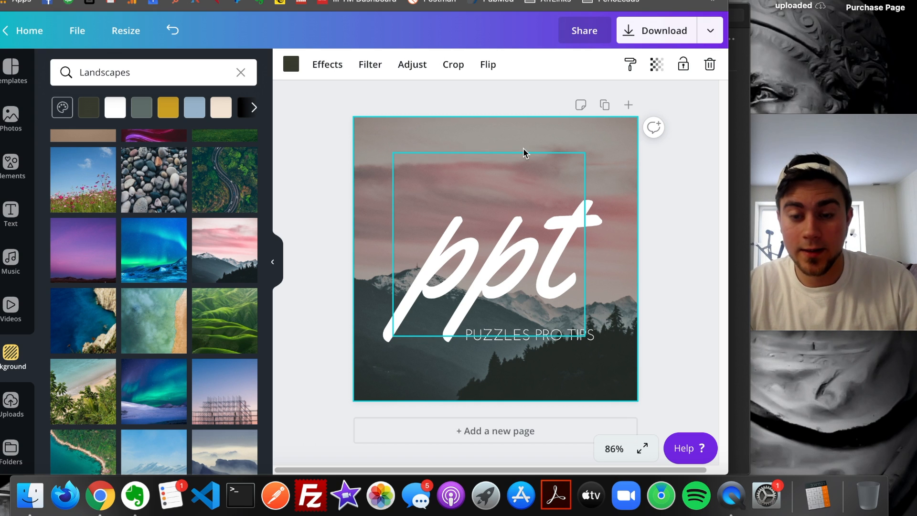
click(706, 193)
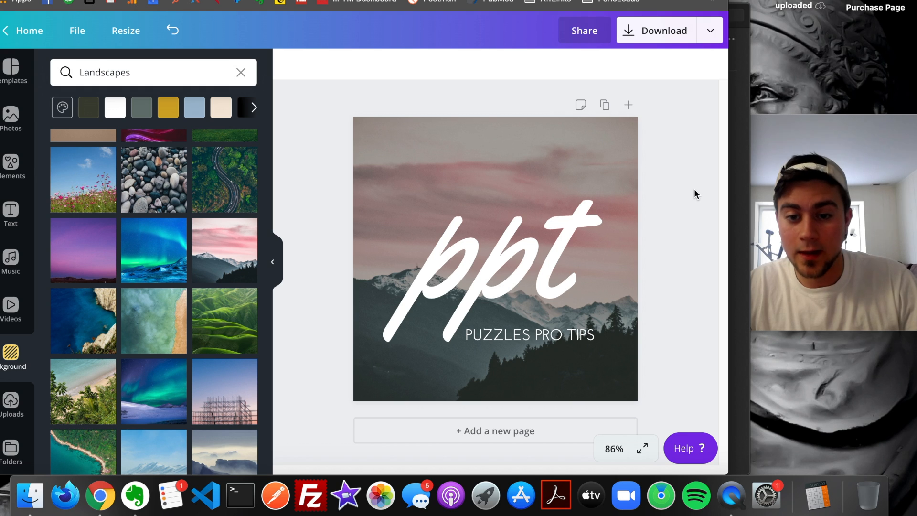
Download the finished logo as a PNG file
click(673, 31)
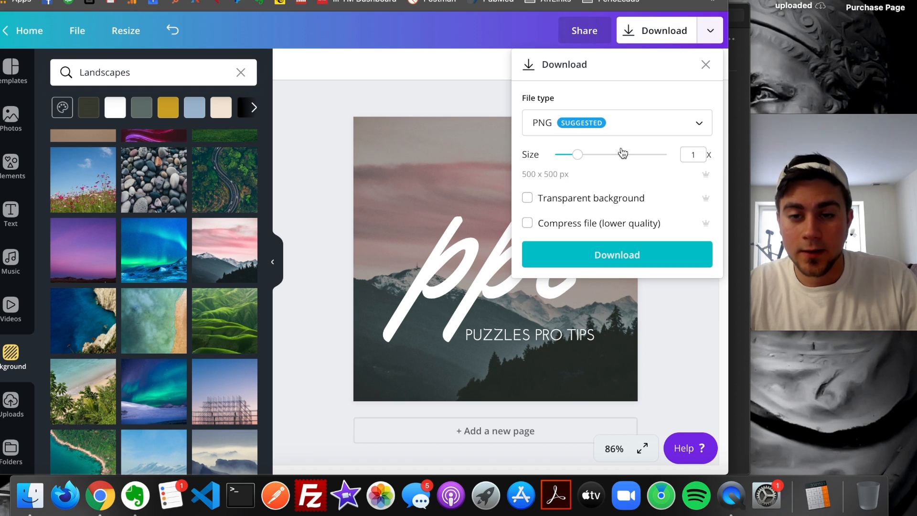
click(657, 252)
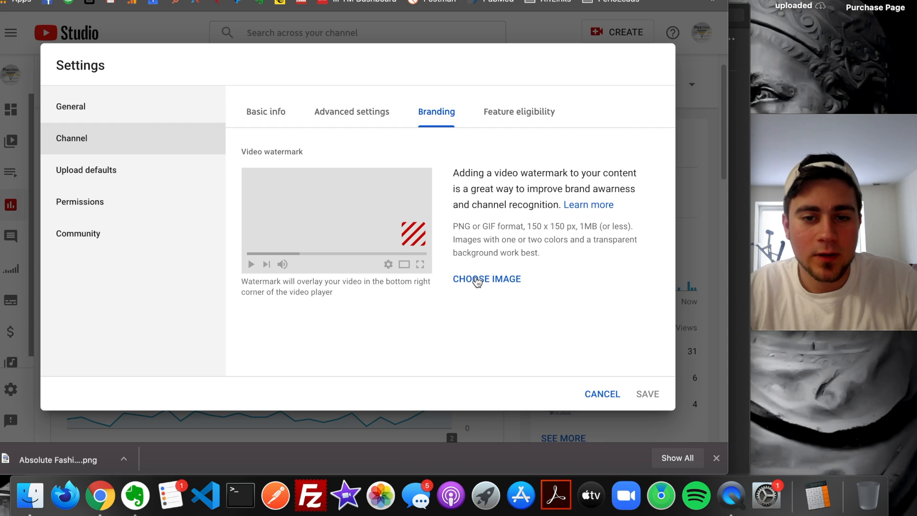
Upload Absolute Fashion.png as the channel's video watermark and save it with the End of video display time
click(502, 284)
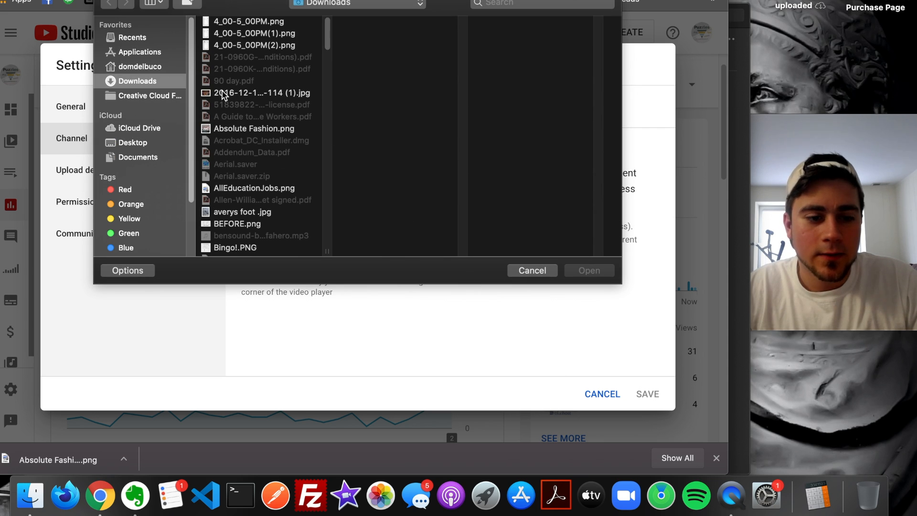
click(280, 132)
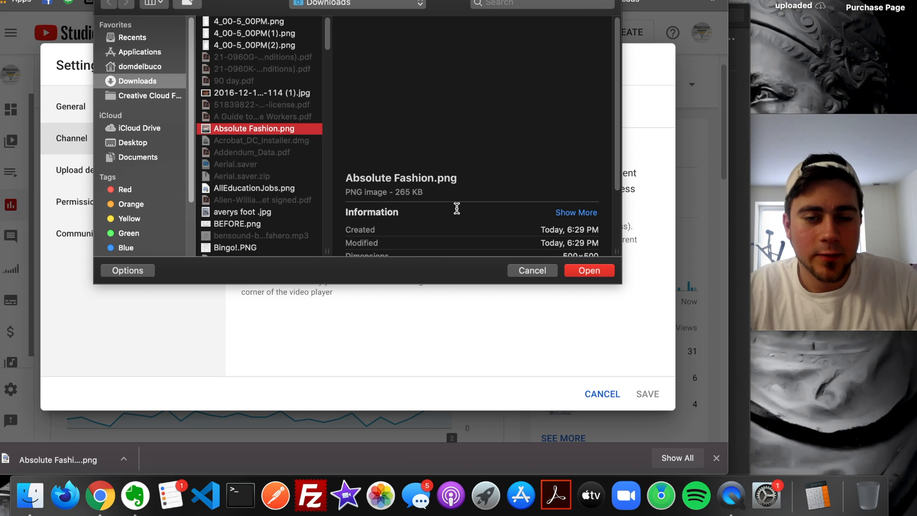
click(578, 275)
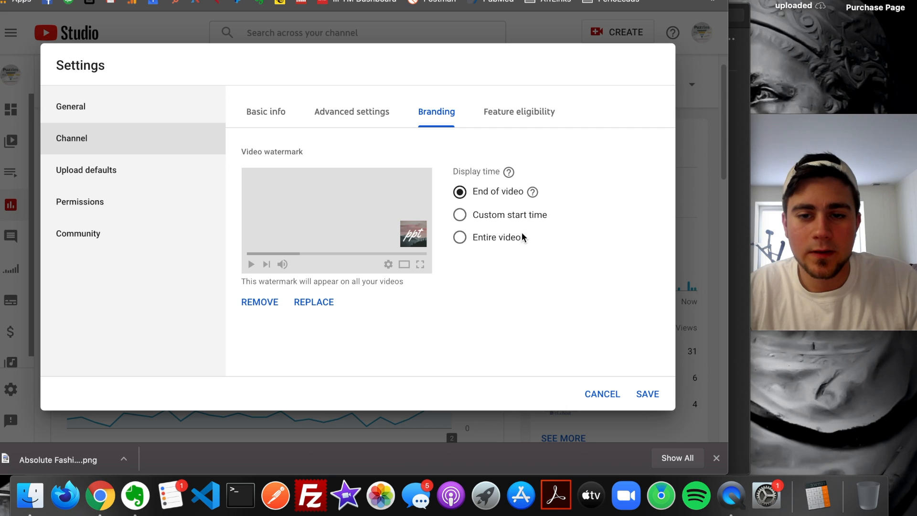
click(646, 394)
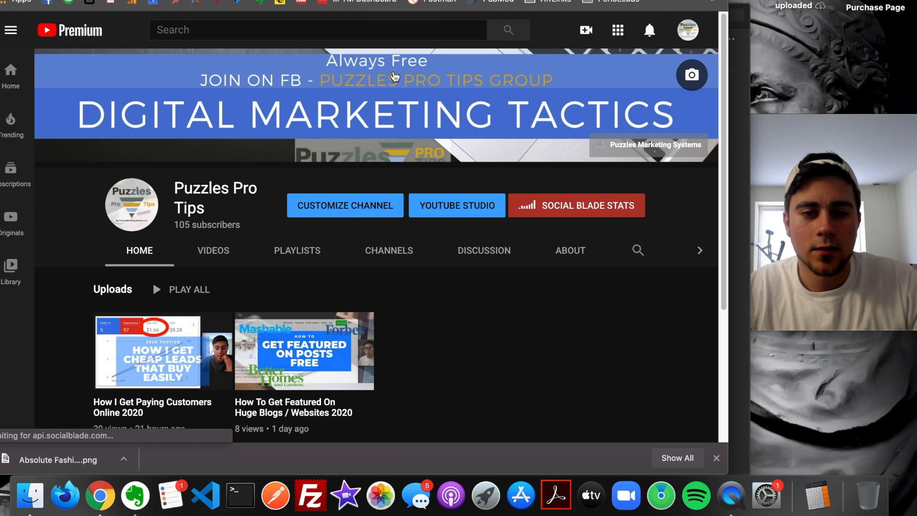
Open the channel customization page and set the downloaded logo PNG as the channel's profile picture
click(348, 198)
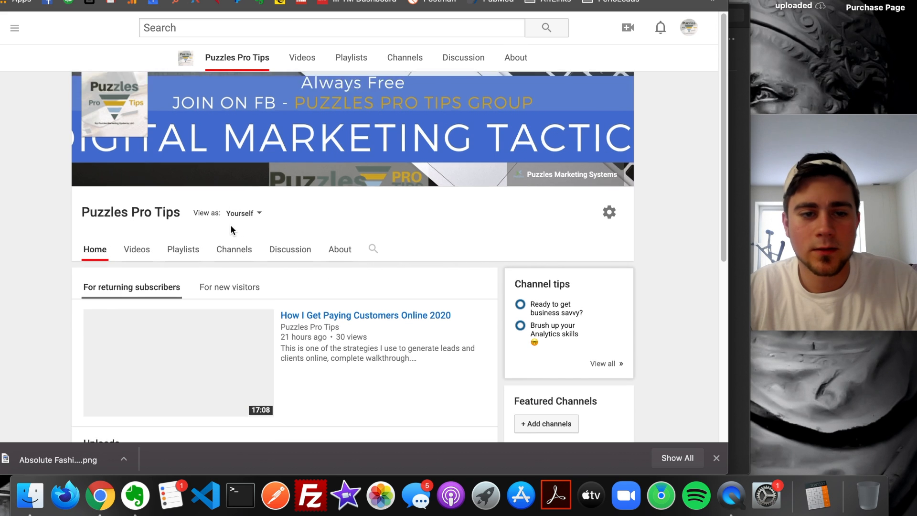
click(289, 141)
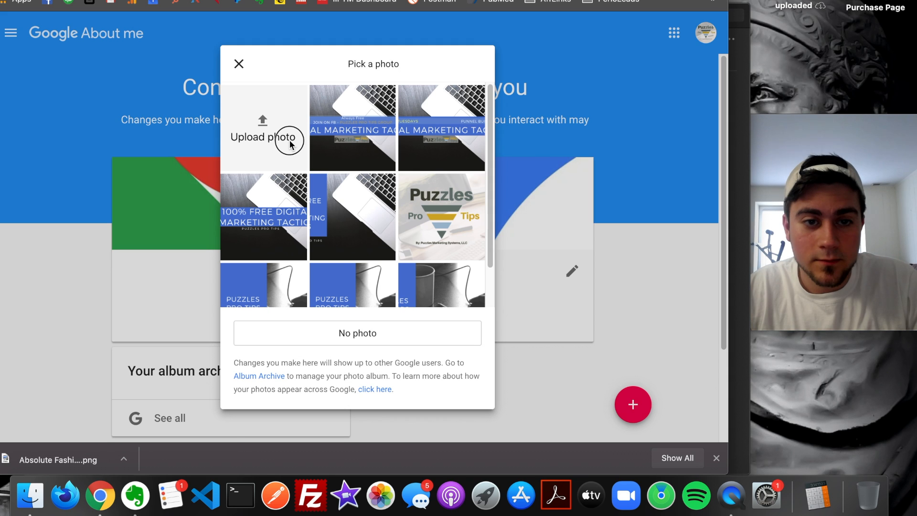
drag(57, 460, 337, 253)
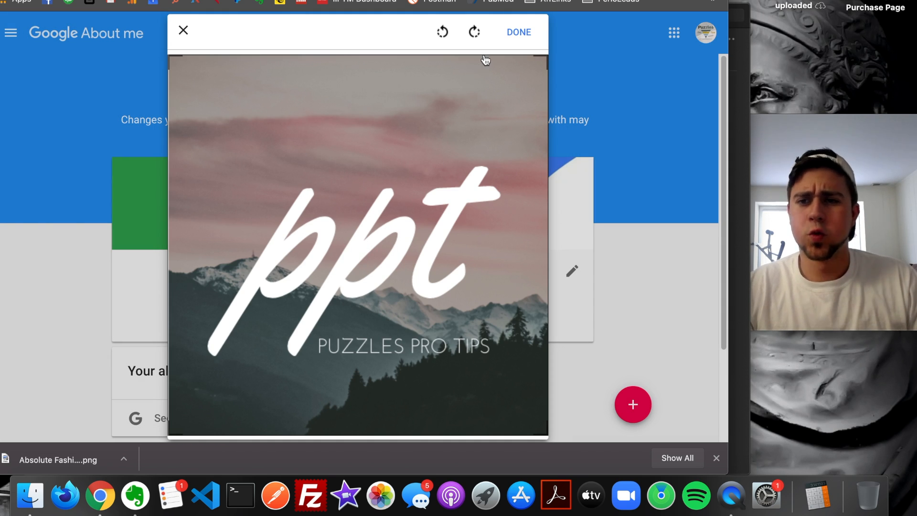
click(515, 31)
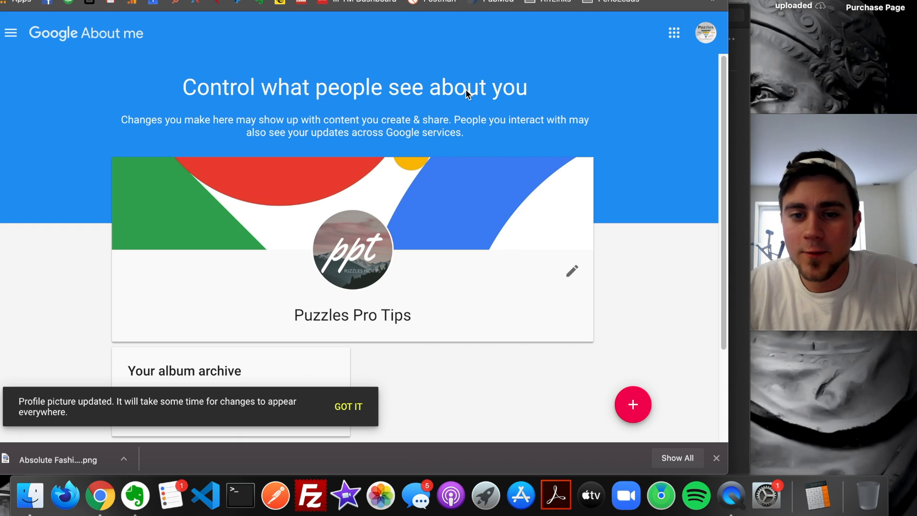
scroll(593, 176, down, 3)
scroll(594, 176, up, 3)
Switch to Canva and search its home page for "youtube" to open the YouTube Channel Art templates
key(ctrl+Tab)
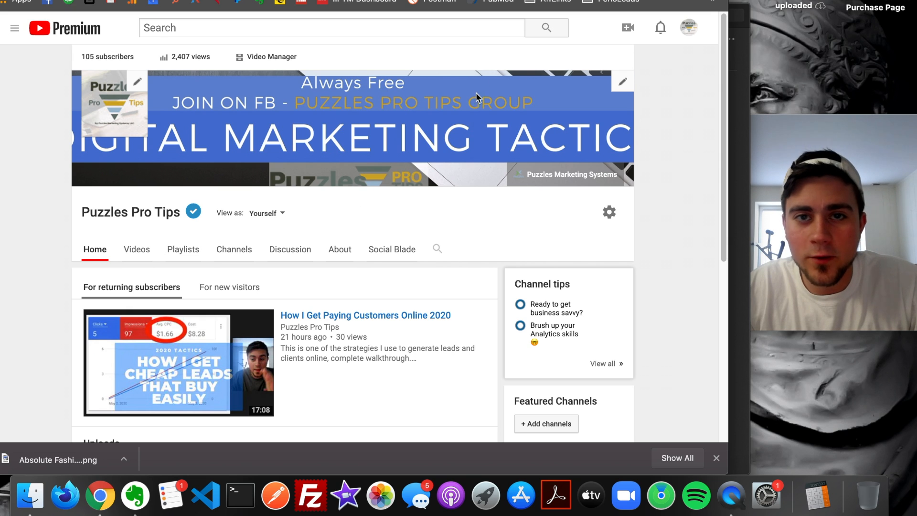
key(ctrl+shift+Tab)
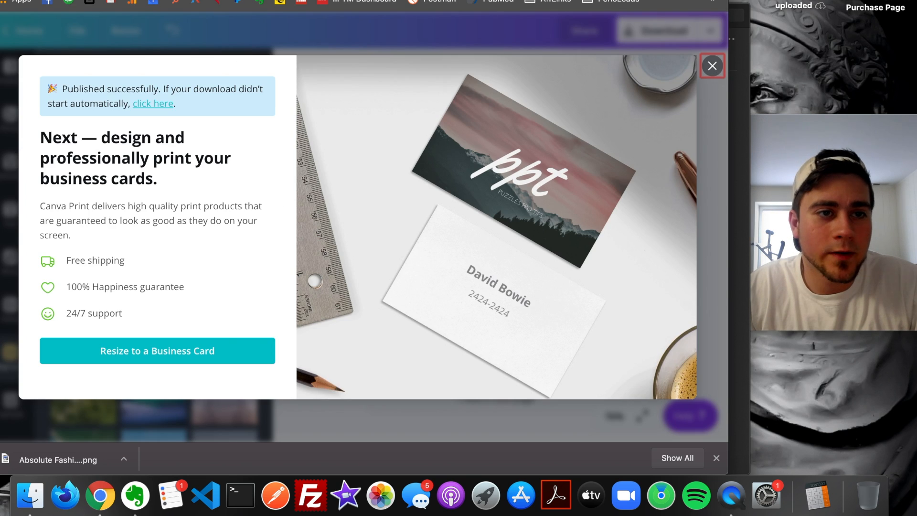
key(ctrl+shift+Tab)
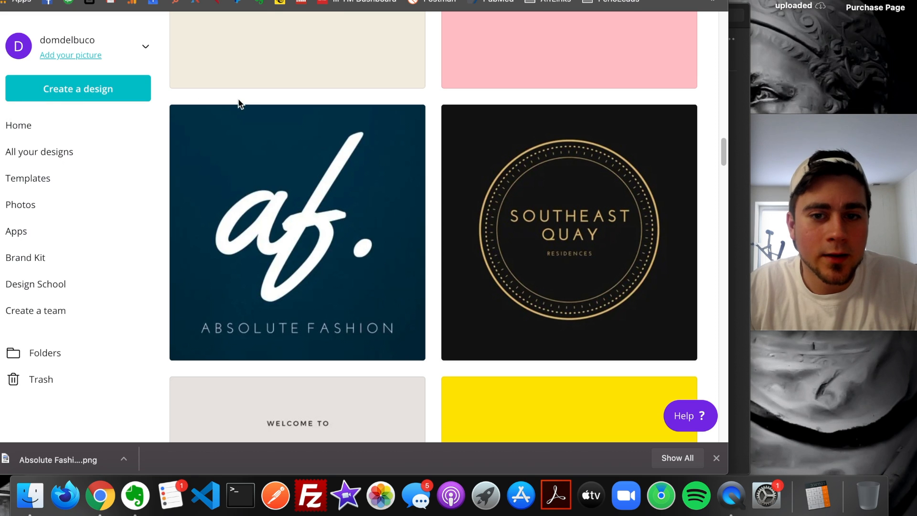
scroll(191, 108, up, 10)
click(85, 133)
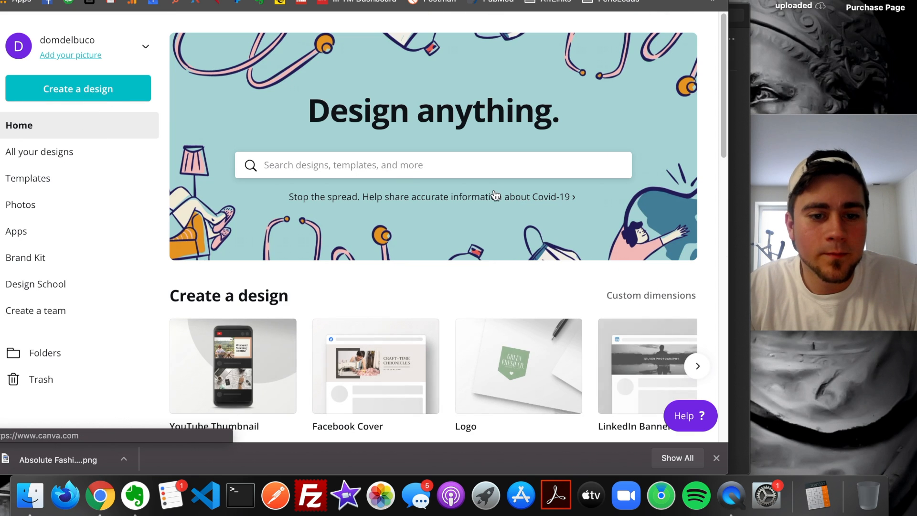
text(youtube)
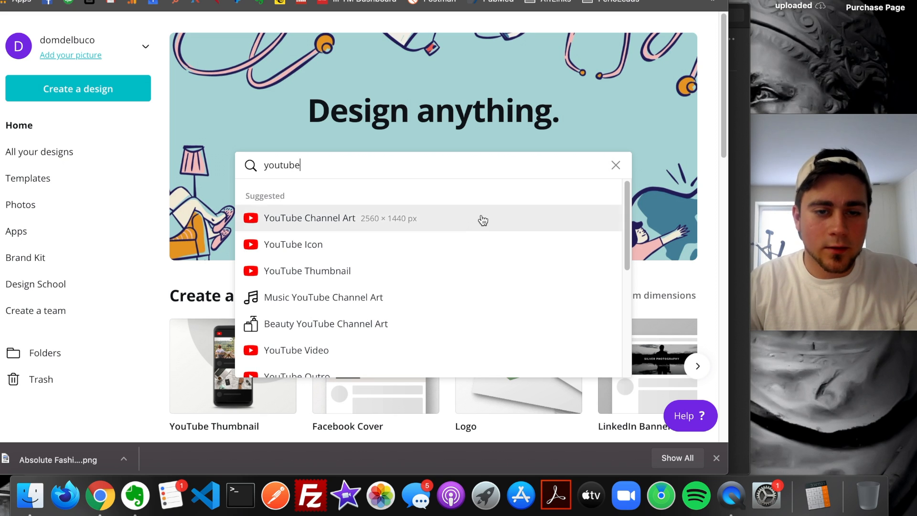
click(477, 216)
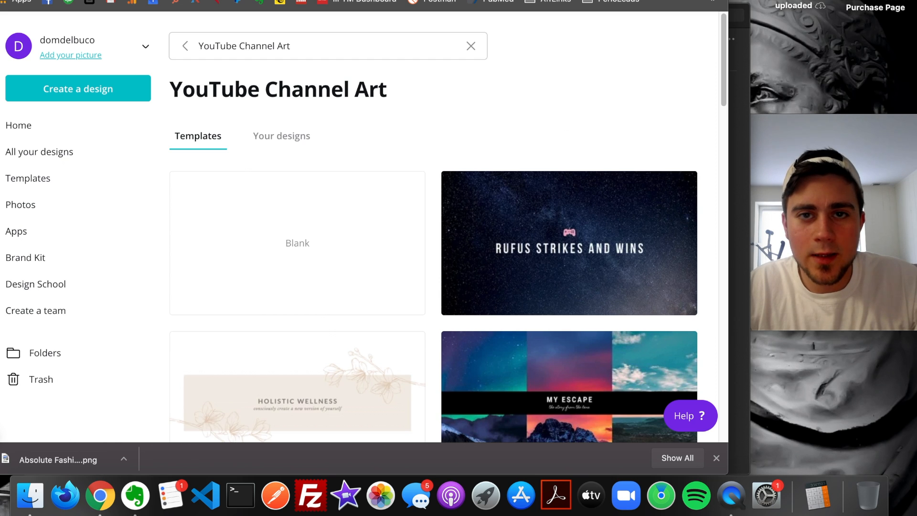
Return to the logo design and dismiss the business card printing offer
key(ctrl+Tab)
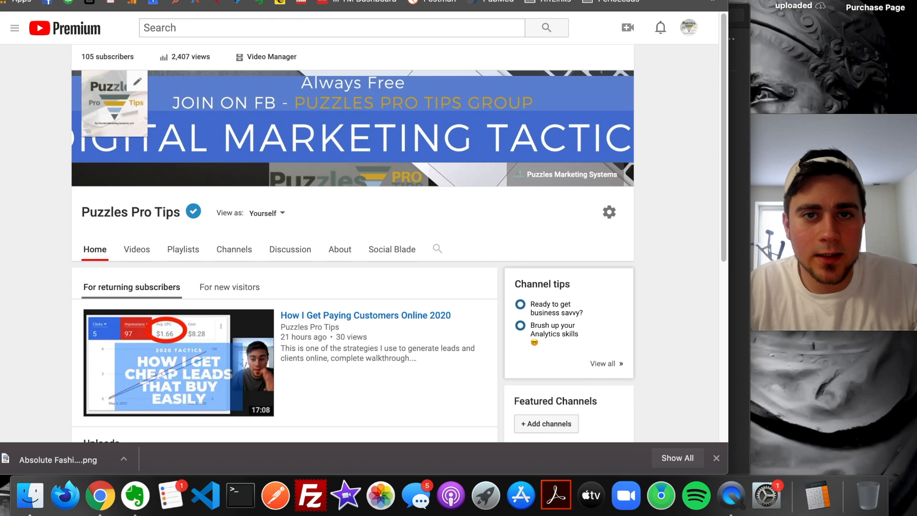
key(ctrl+Tab)
key(ctrl+Tab)
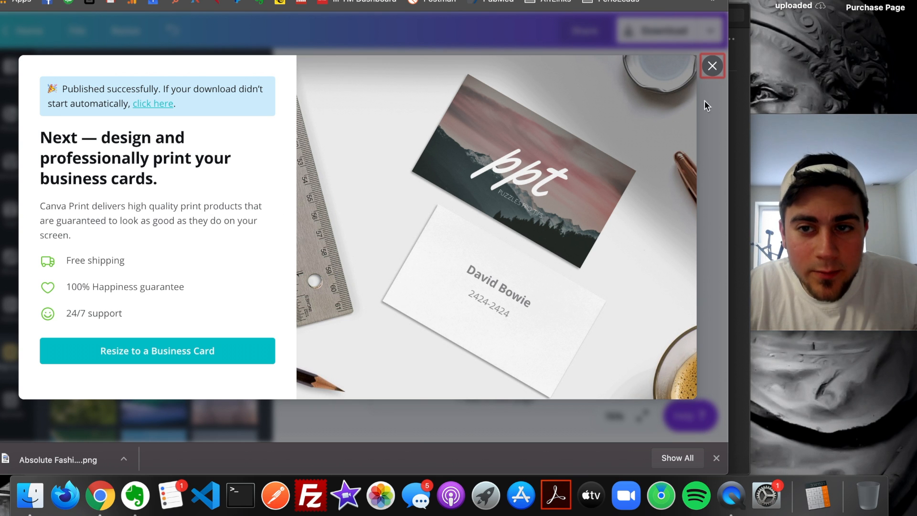
click(713, 66)
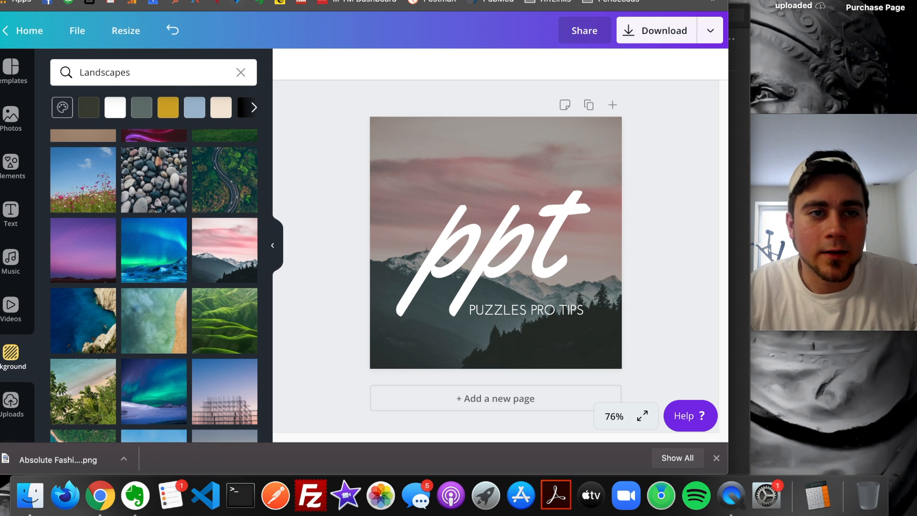
Browse the YouTube Channel Art templates and start a design from the "In the Wilderness" forest template
key(ctrl+Tab)
scroll(451, 147, down, 5)
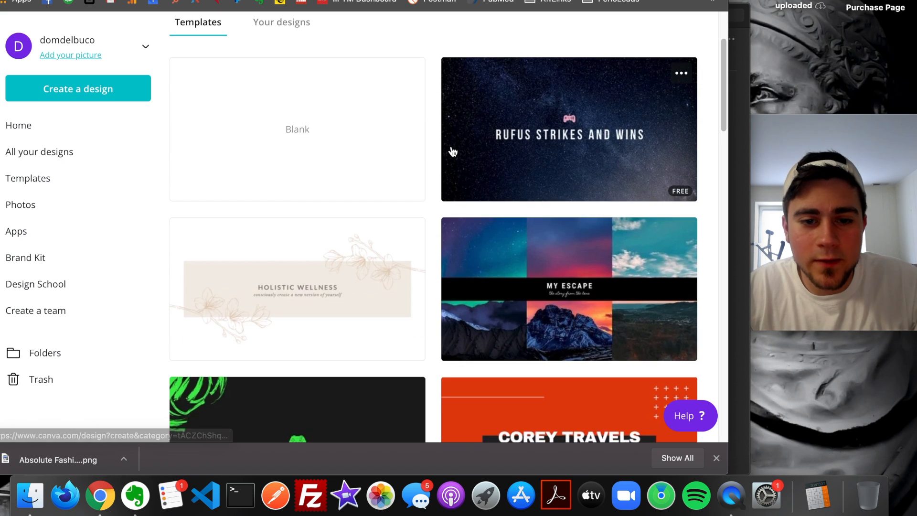
scroll(472, 148, down, 1)
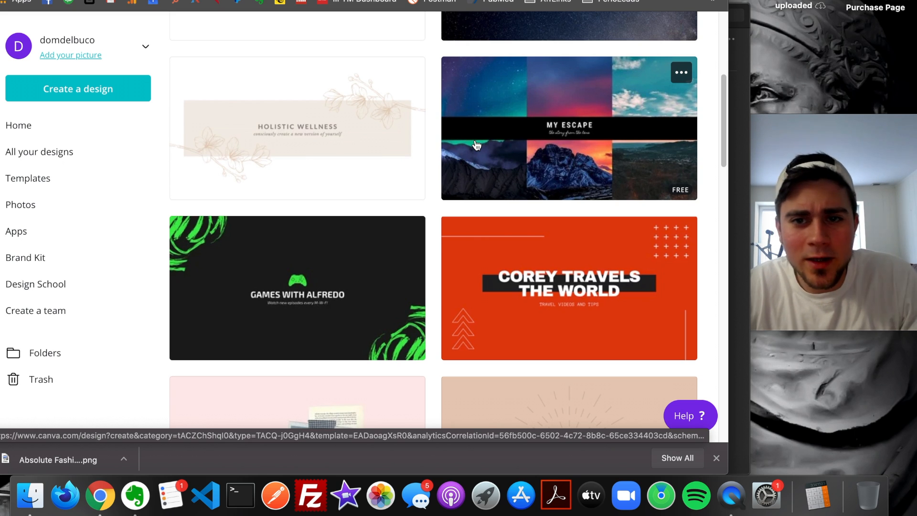
scroll(341, 214, down, 10)
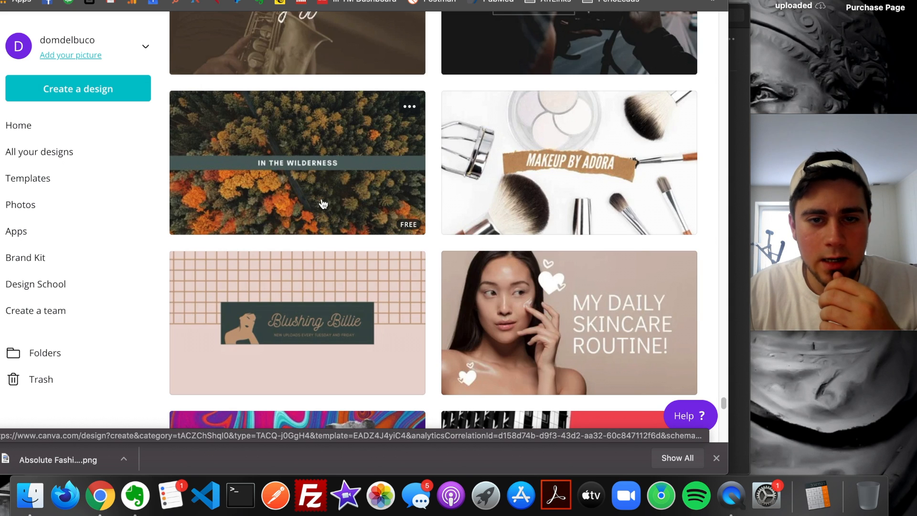
click(322, 203)
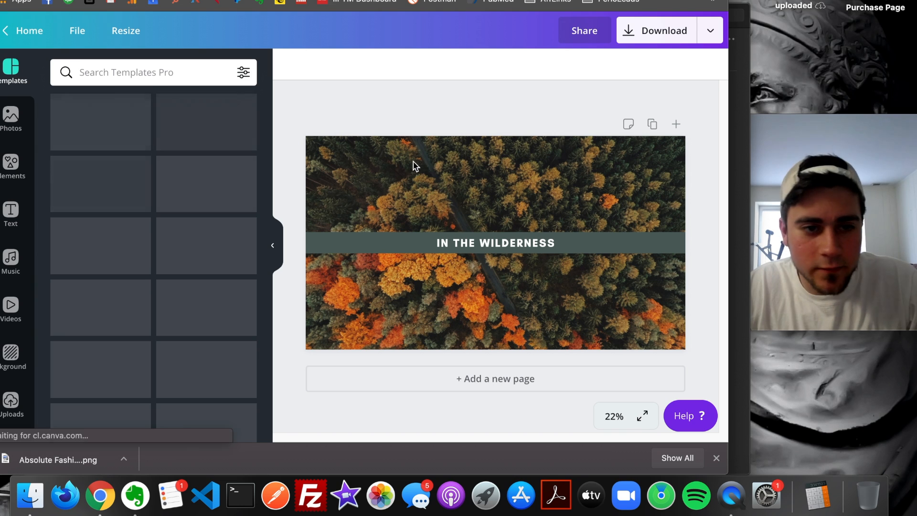
Replace the banner's forest background with the pink-sky mountain image from the Landscapes backgrounds
click(377, 188)
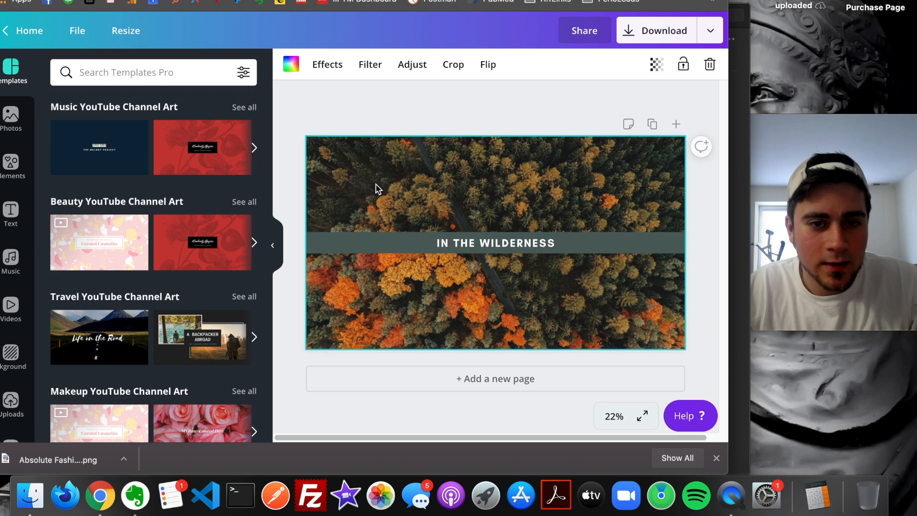
click(291, 64)
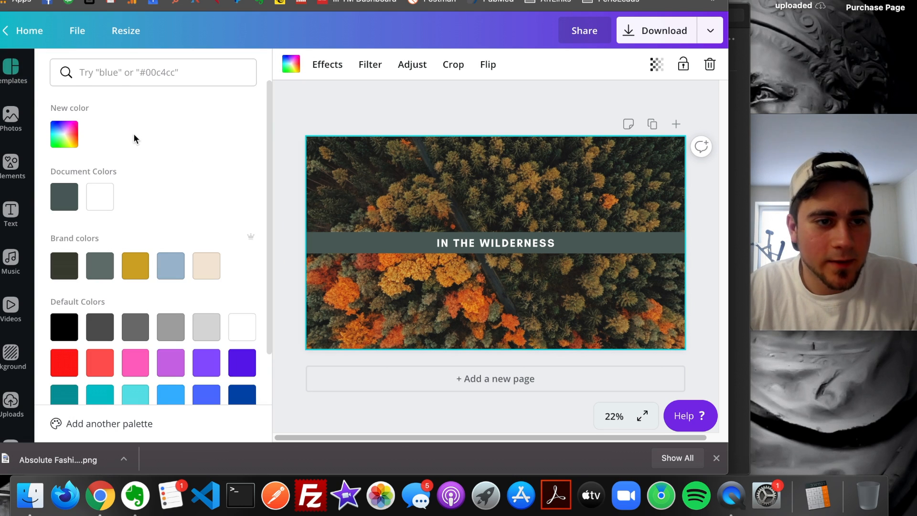
scroll(135, 135, down, 2)
scroll(136, 136, up, 2)
scroll(158, 127, down, 2)
click(11, 356)
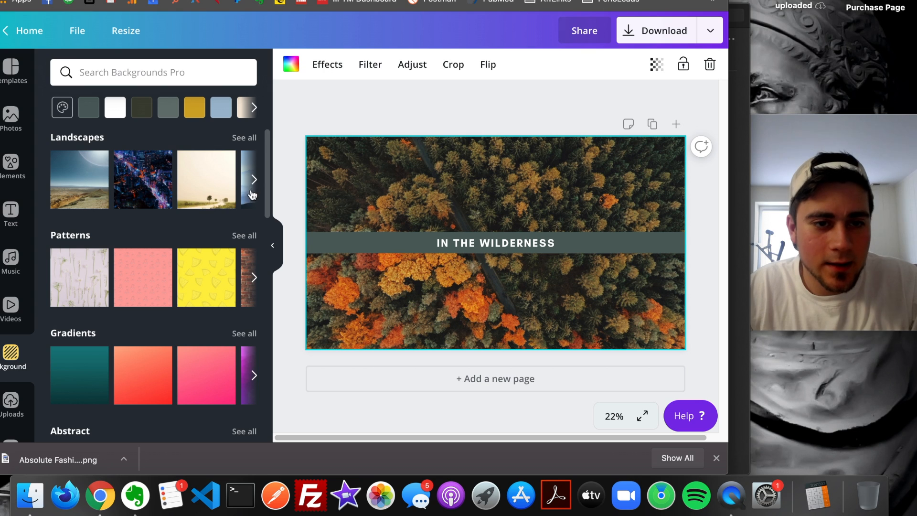
click(254, 180)
click(235, 181)
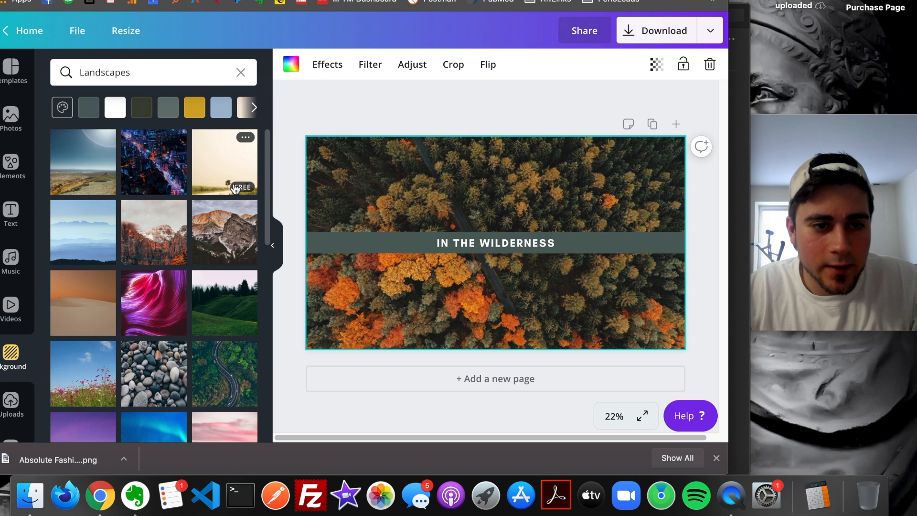
scroll(211, 246, down, 5)
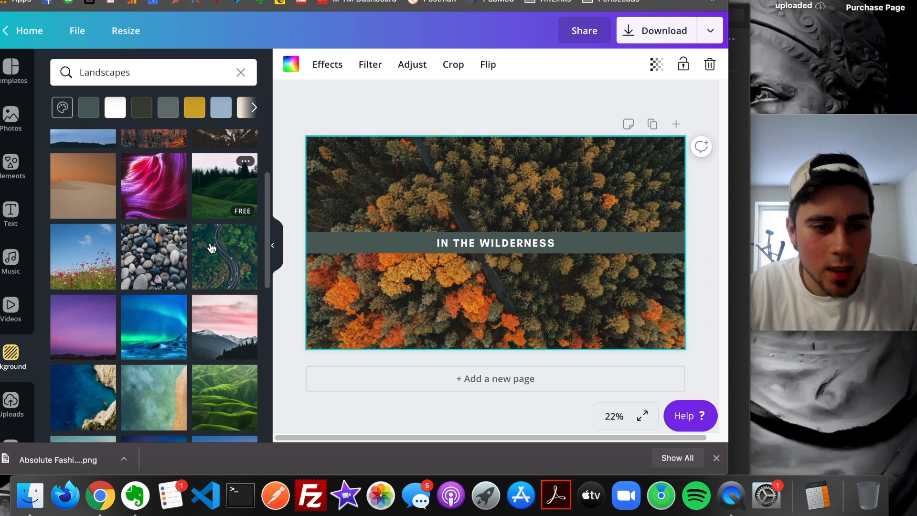
click(226, 283)
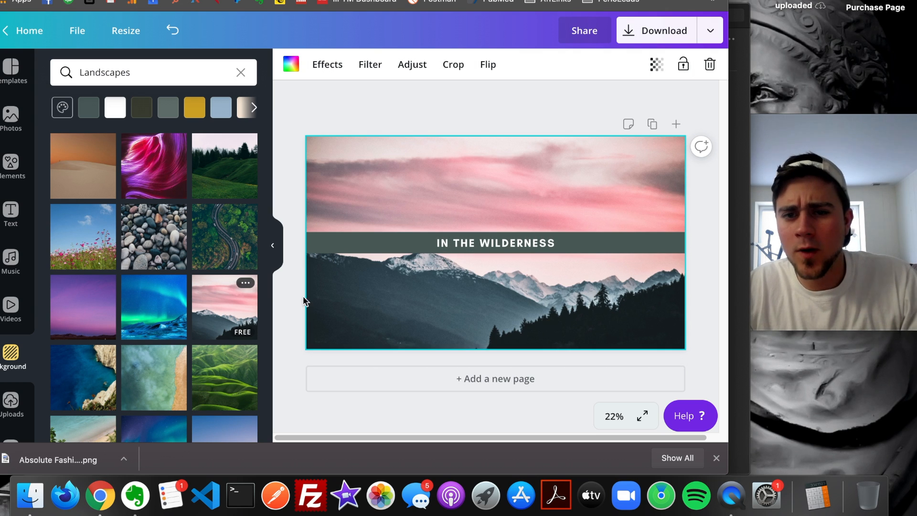
Go back to the logo design and download it again as a PNG with a transparent background
click(473, 244)
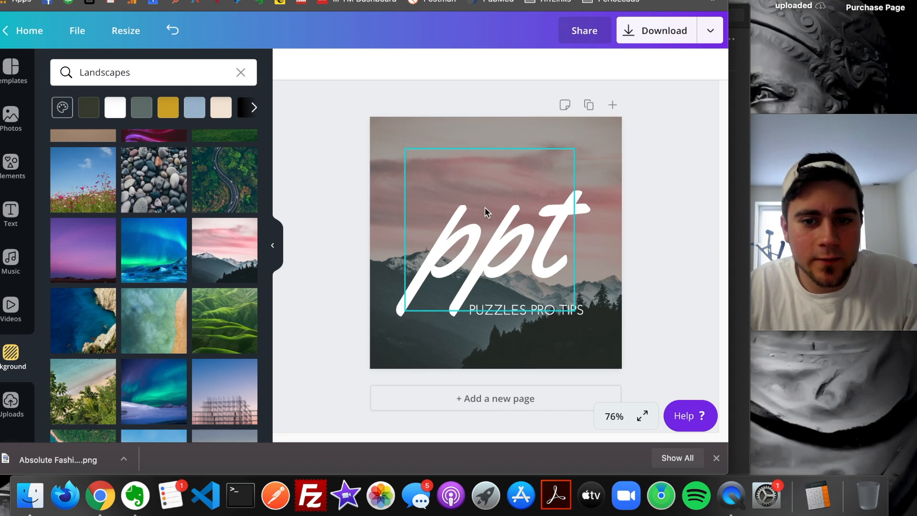
click(708, 34)
click(616, 98)
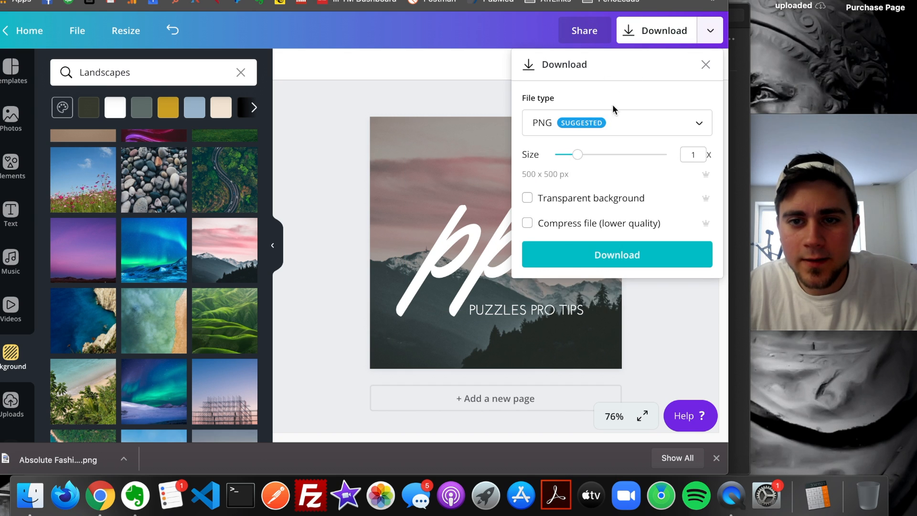
click(614, 121)
scroll(626, 229, down, 2)
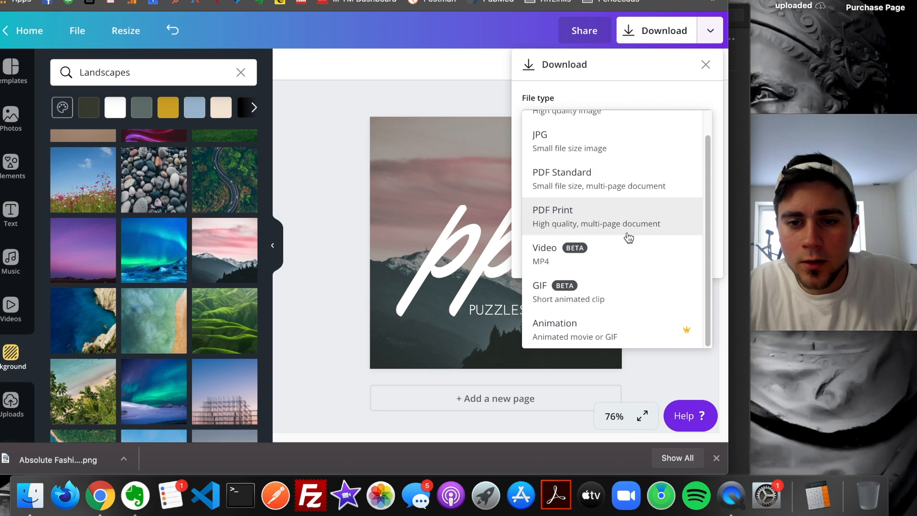
click(622, 80)
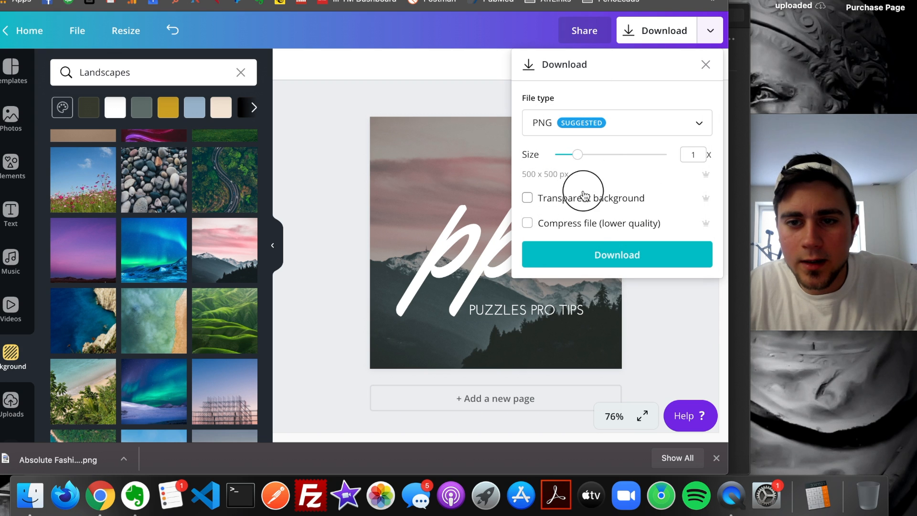
click(618, 257)
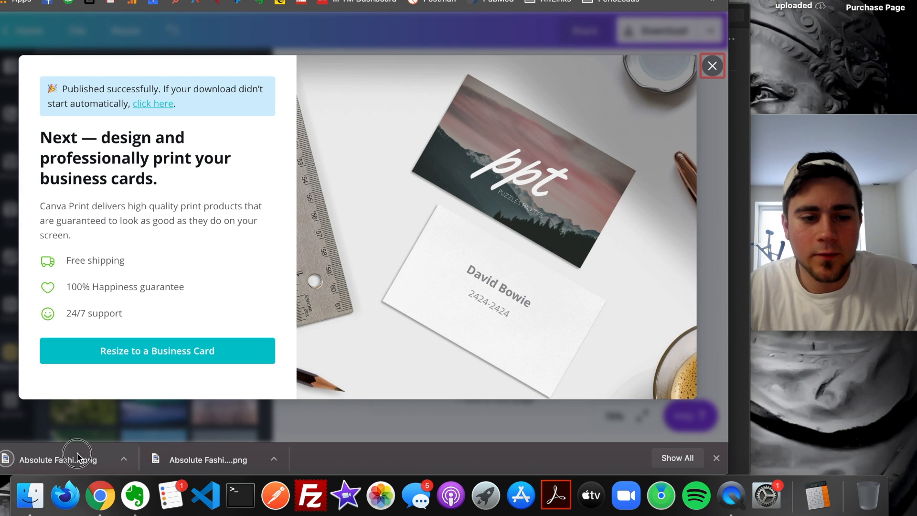
Copy the newly downloaded logo file to the desktop and upload it into the channel art design
drag(76, 454, 770, 77)
drag(74, 461, 842, 74)
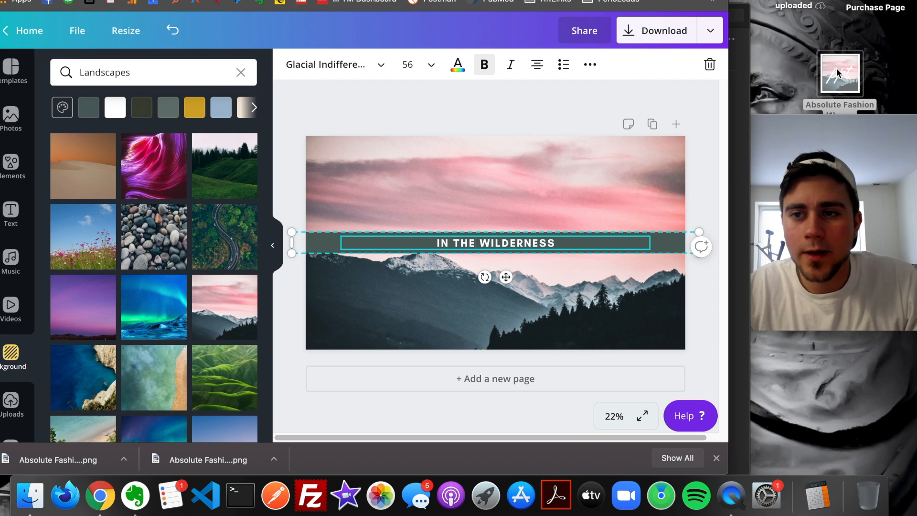
drag(830, 50, 520, 171)
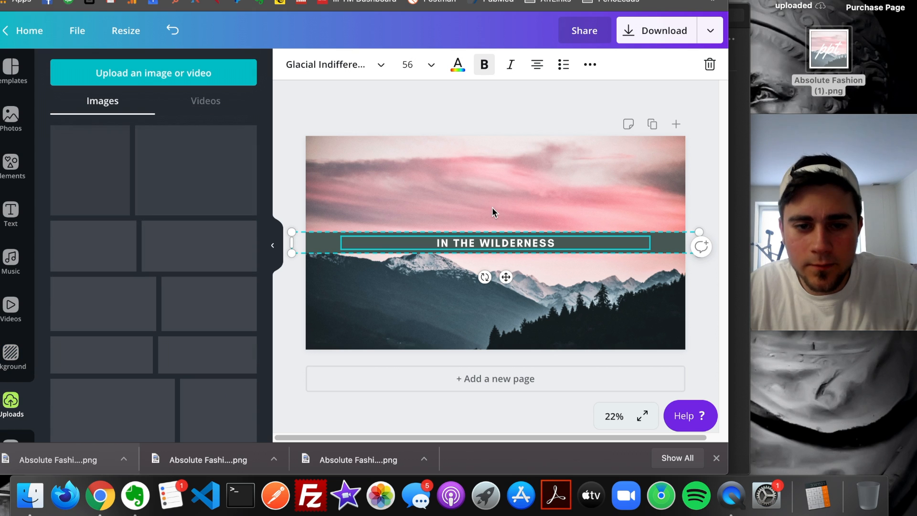
Place the uploaded ppt logo on the banner, shrink it, and center it along the lower edge below the title band
drag(482, 286, 615, 334)
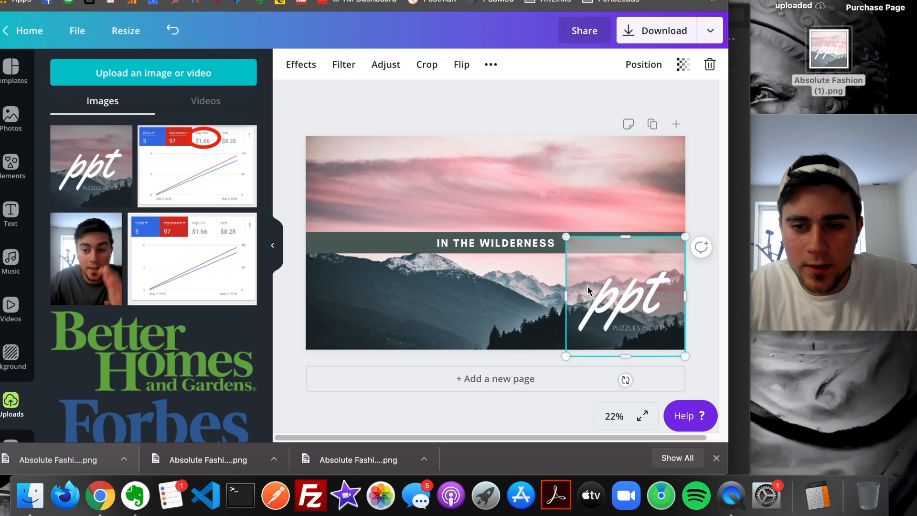
drag(566, 238, 591, 262)
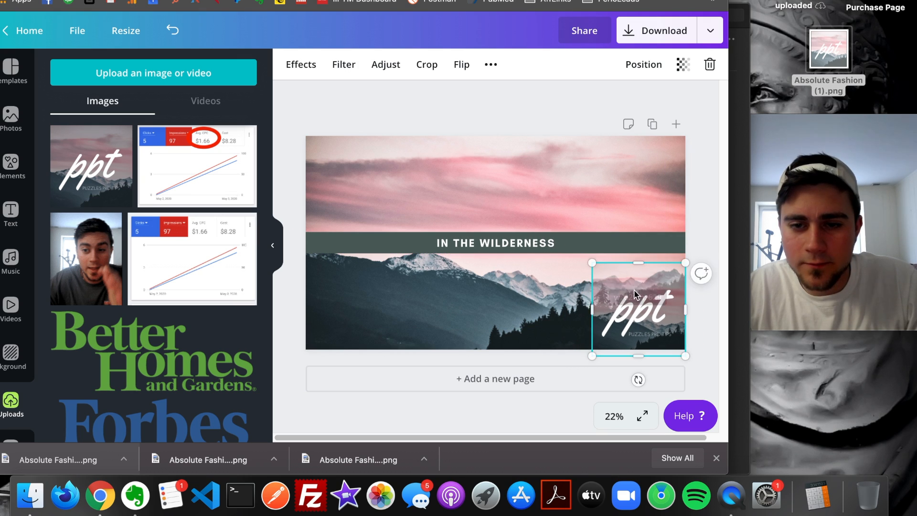
drag(627, 307, 332, 305)
click(511, 244)
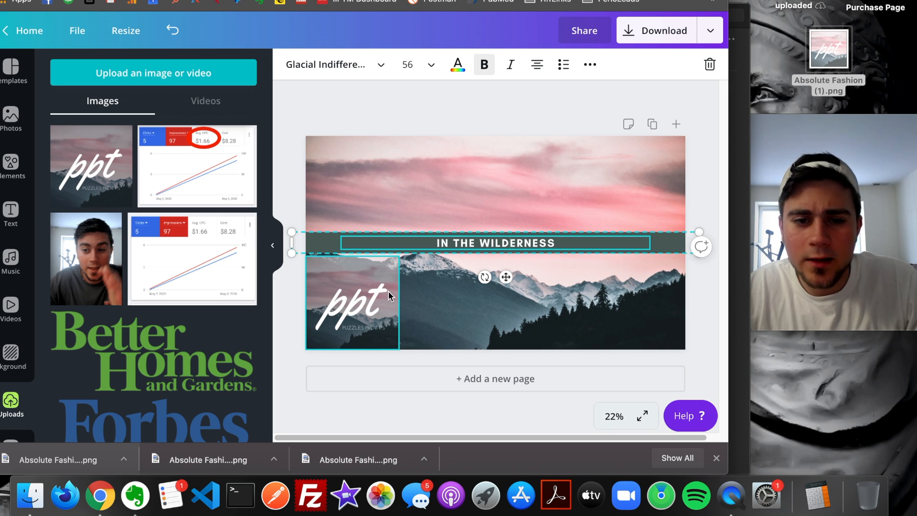
click(392, 292)
drag(400, 260, 393, 266)
drag(366, 305, 510, 306)
Replace the title band's text with "FREE UNIQUE DIGITAL MARKETING TACTICS"
click(515, 244)
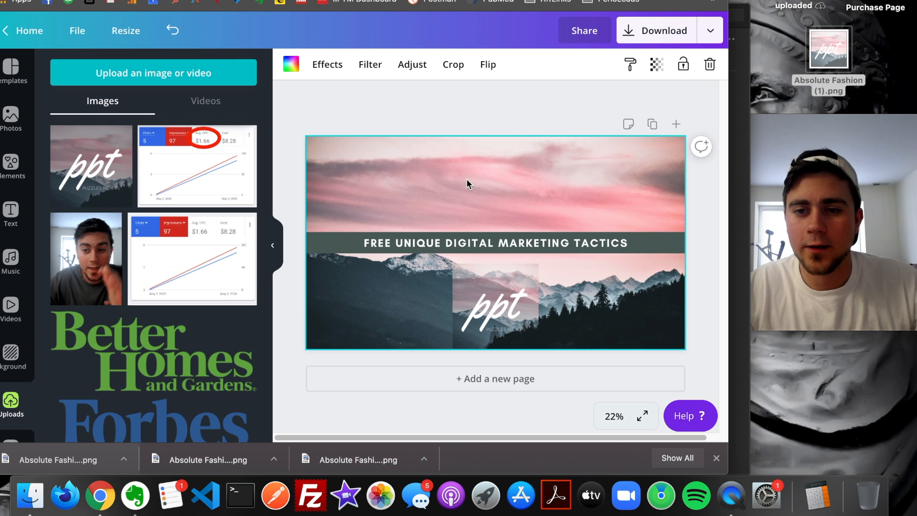
click(501, 118)
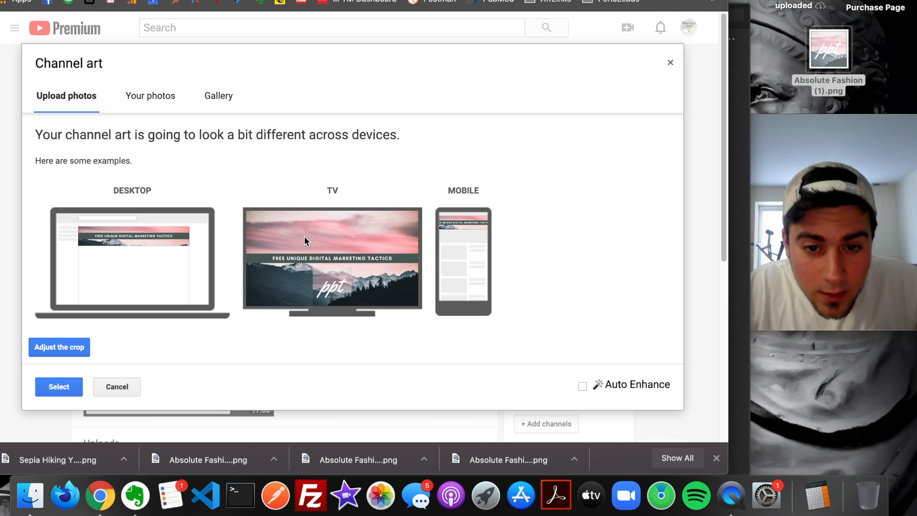
Apply the exported mountain banner as the YouTube channel art
click(60, 388)
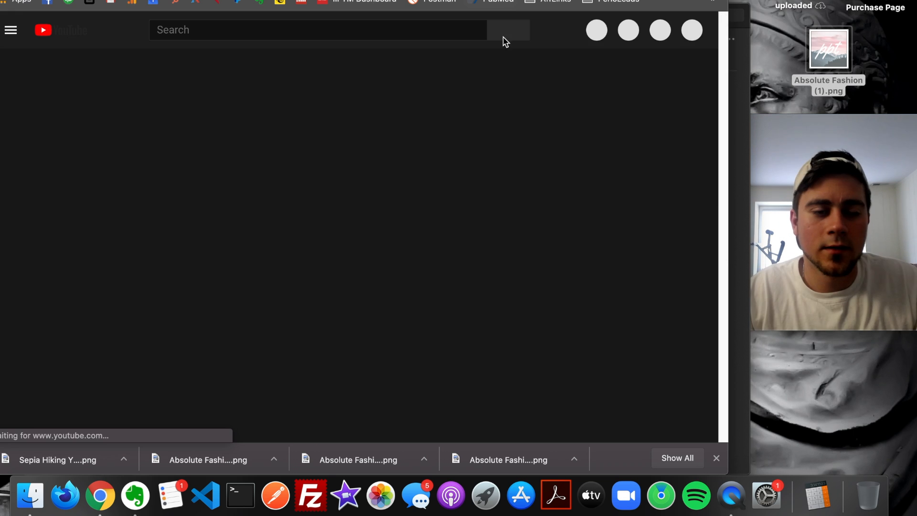